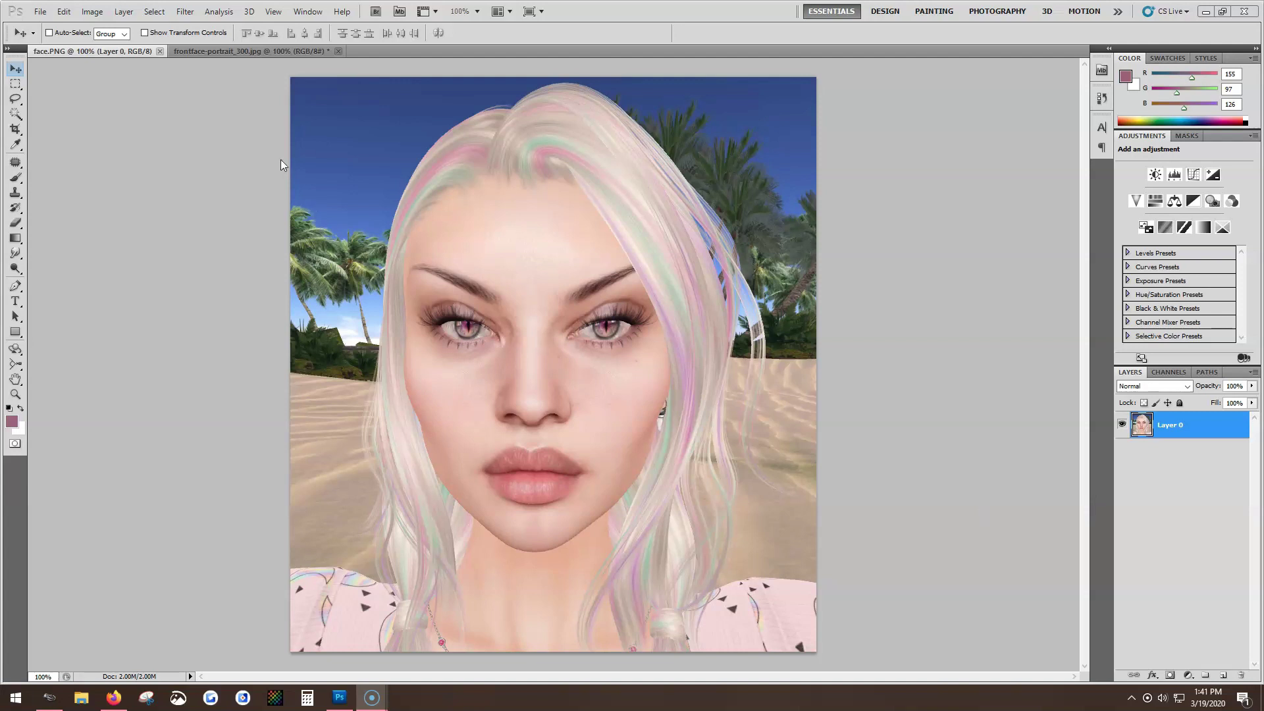
Lasso the avatar's eyes, nose and mouth area in face.PNG
left_click(220, 50)
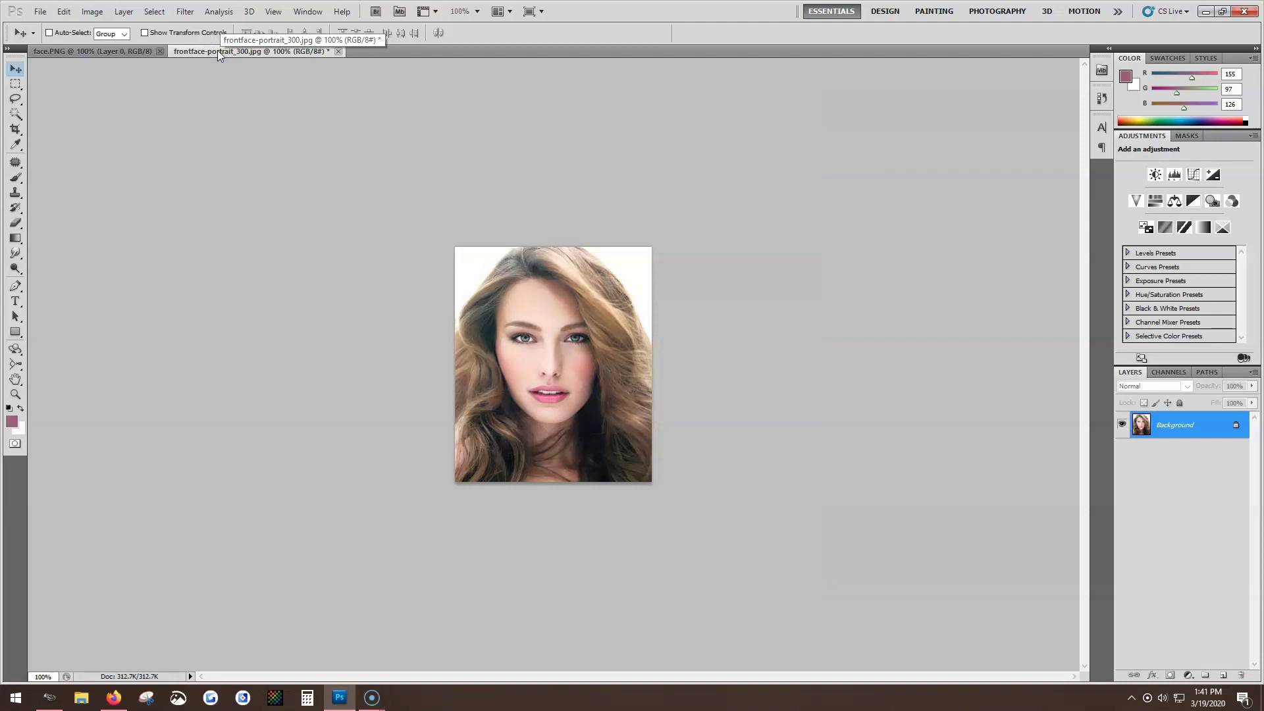
left_click(52, 53)
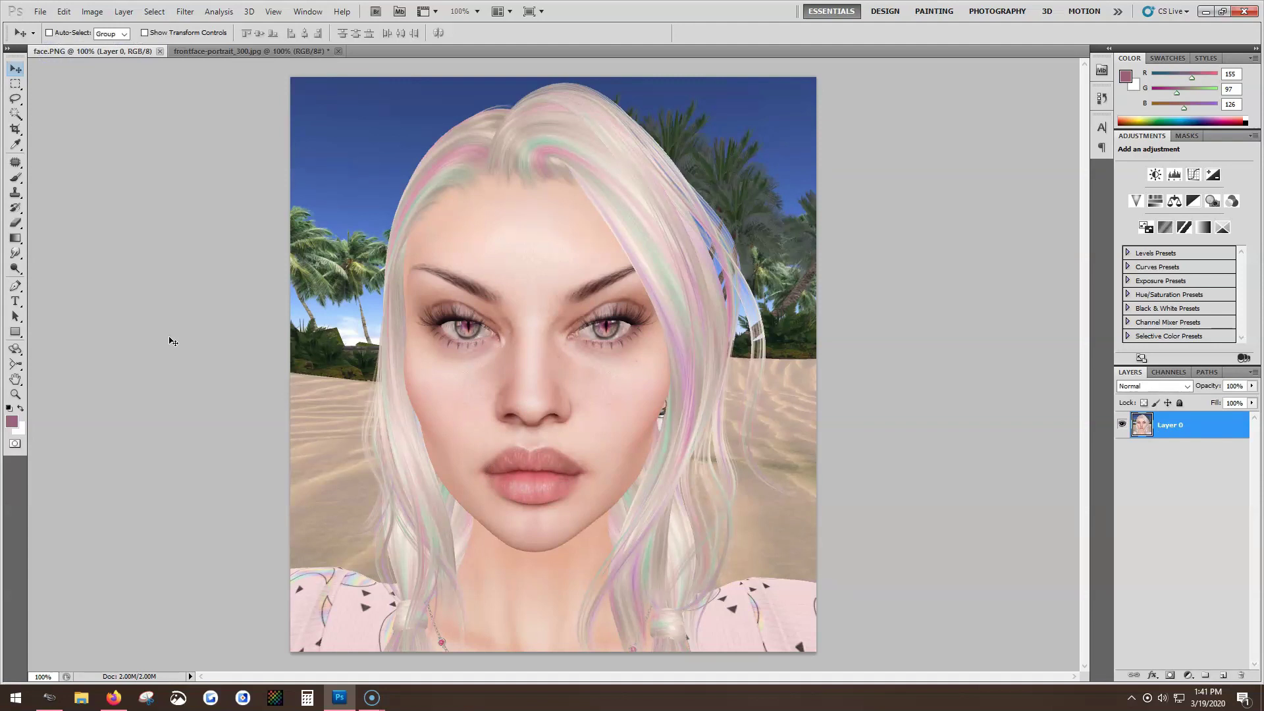
left_click(14, 101)
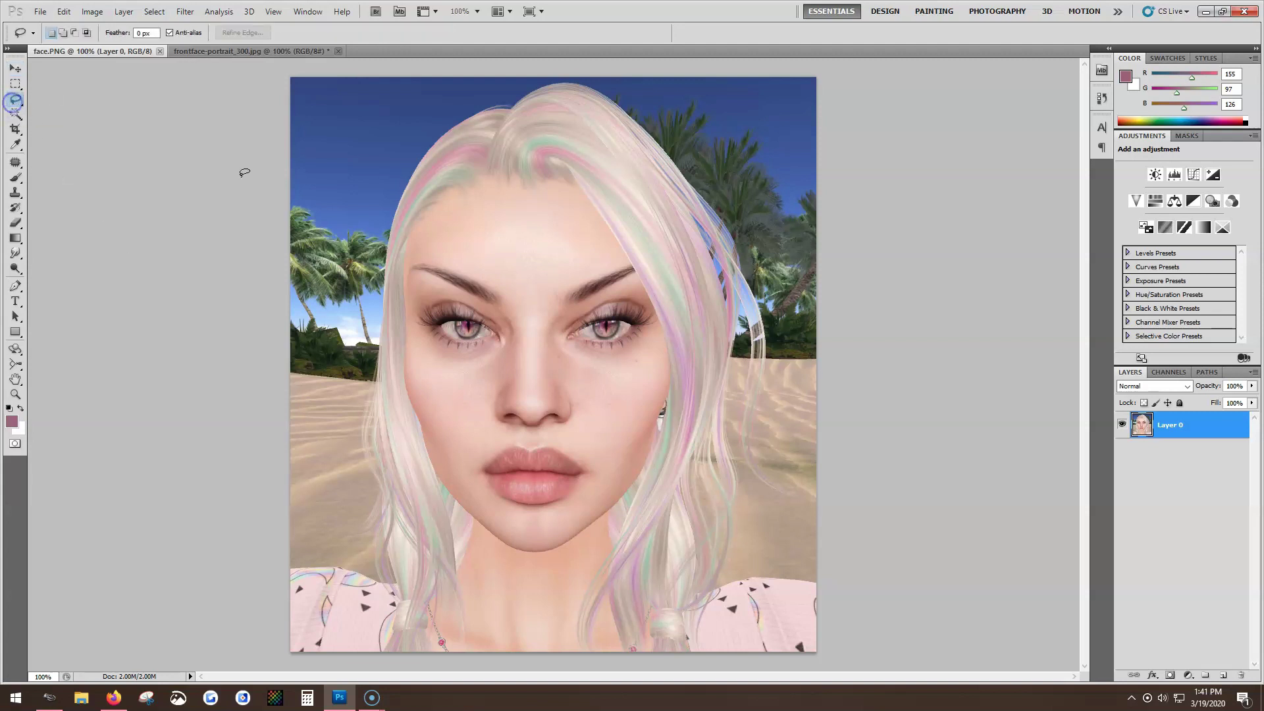
mouse_move(473, 256)
left_mouse_down()
mouse_move(404, 268)
mouse_move(430, 380)
mouse_move(469, 445)
mouse_move(458, 483)
mouse_move(523, 515)
mouse_move(571, 511)
mouse_move(606, 487)
mouse_move(597, 436)
mouse_move(659, 320)
mouse_move(612, 259)
mouse_move(468, 261)
left_mouse_up()
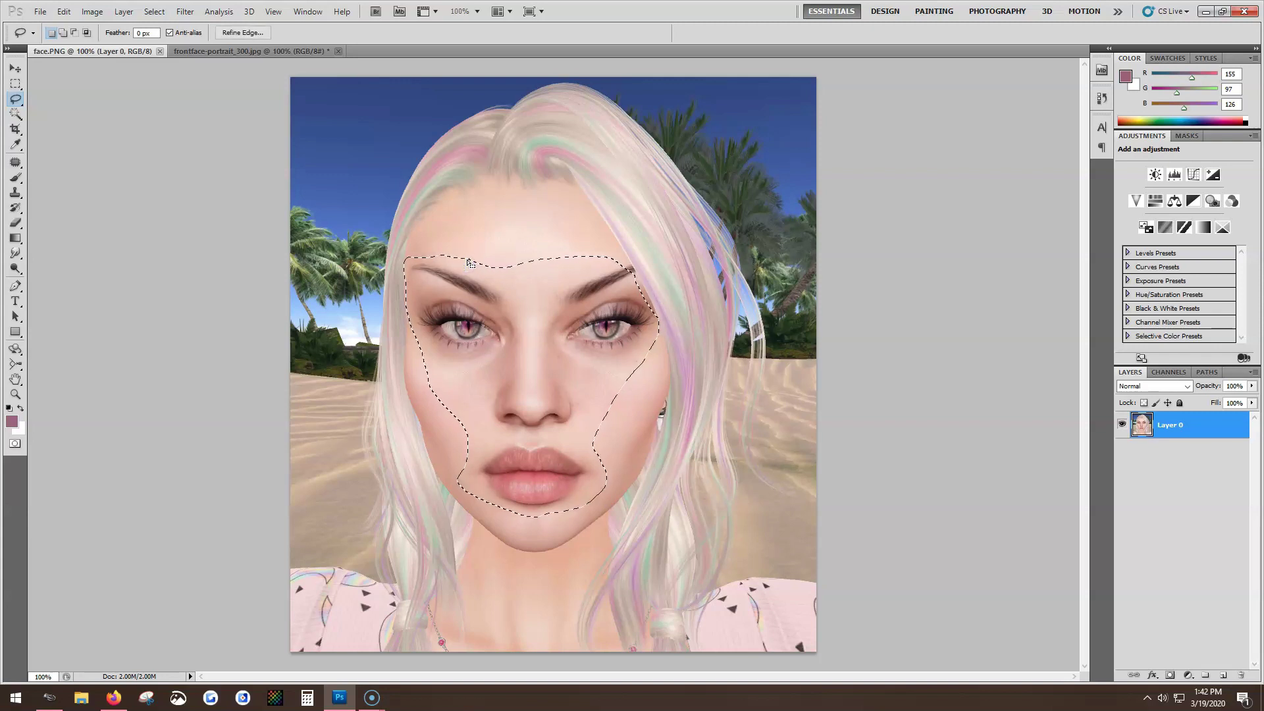
Copy the lassoed face region and paste it onto the brunette portrait as Layer 1
left_click(229, 50)
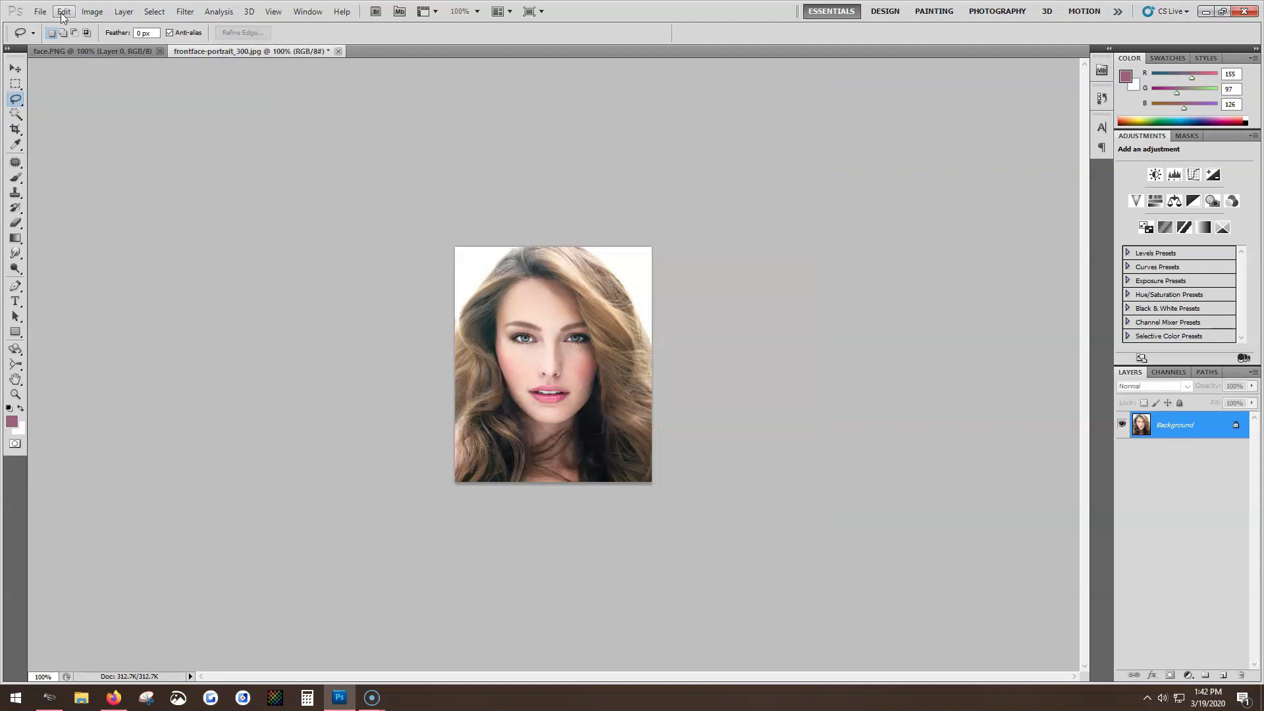
left_click(66, 53)
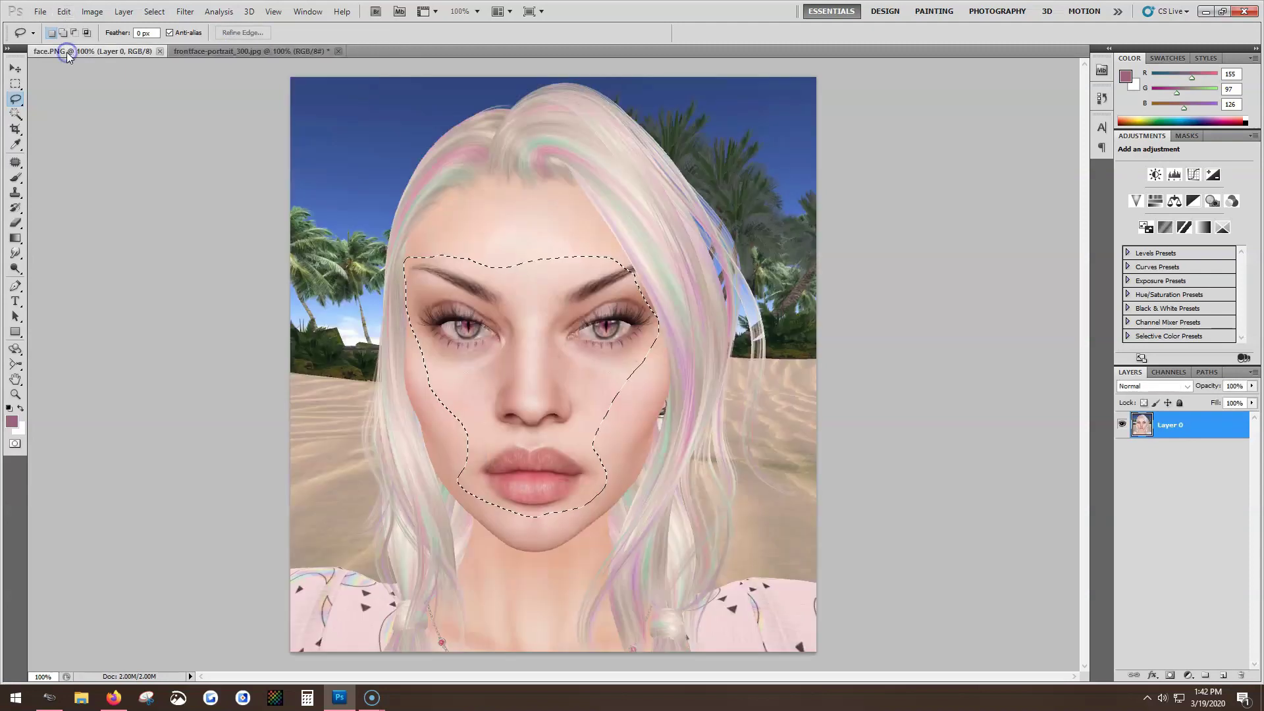
left_click(63, 11)
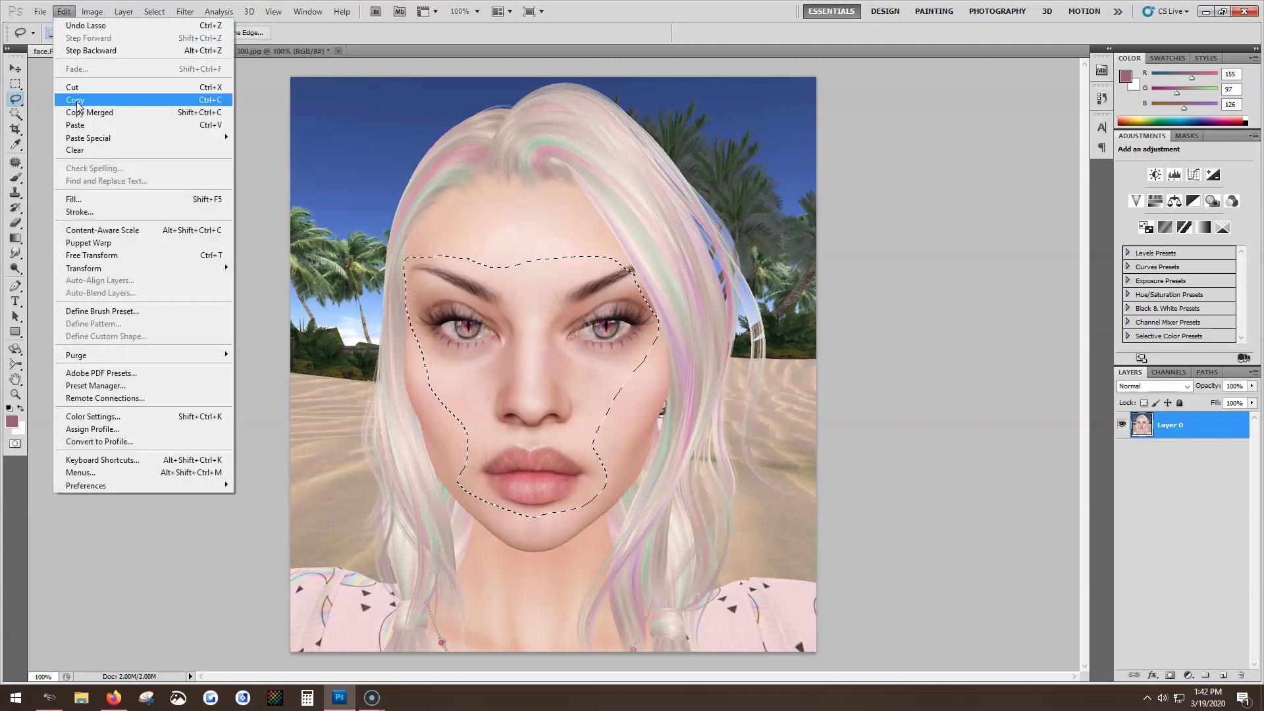
left_click(132, 100)
left_click(207, 57)
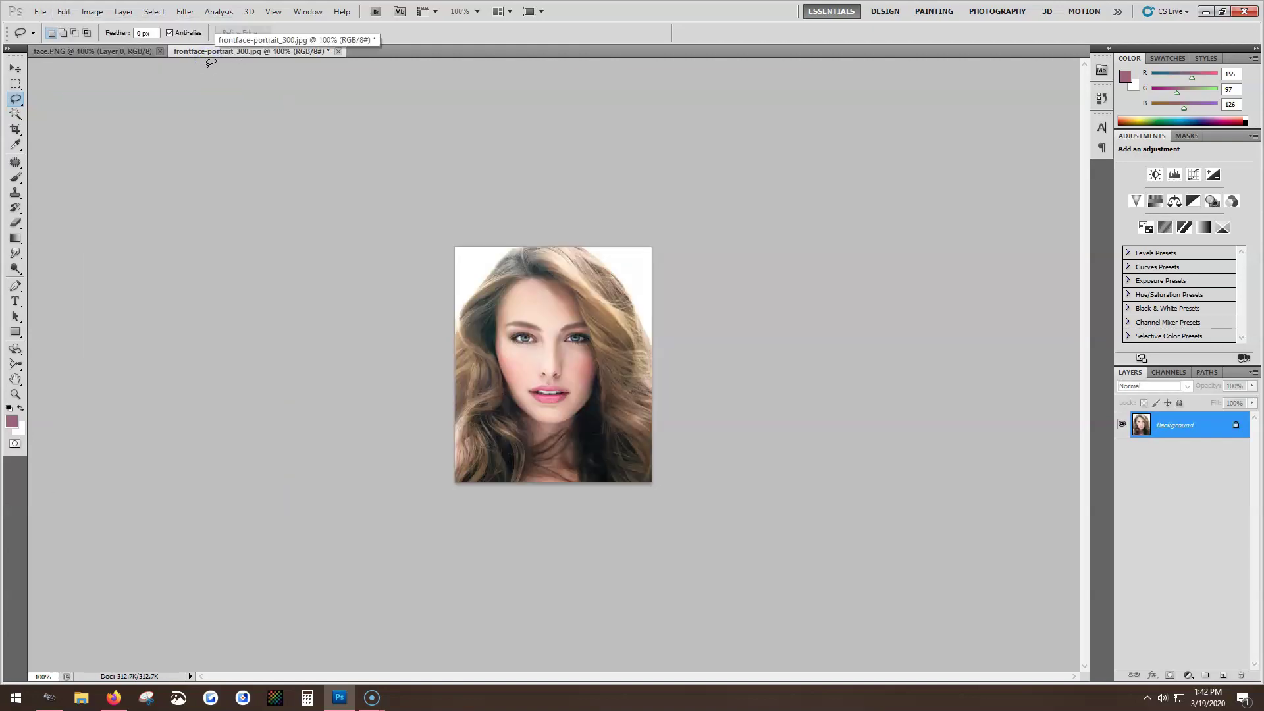
left_click(93, 11)
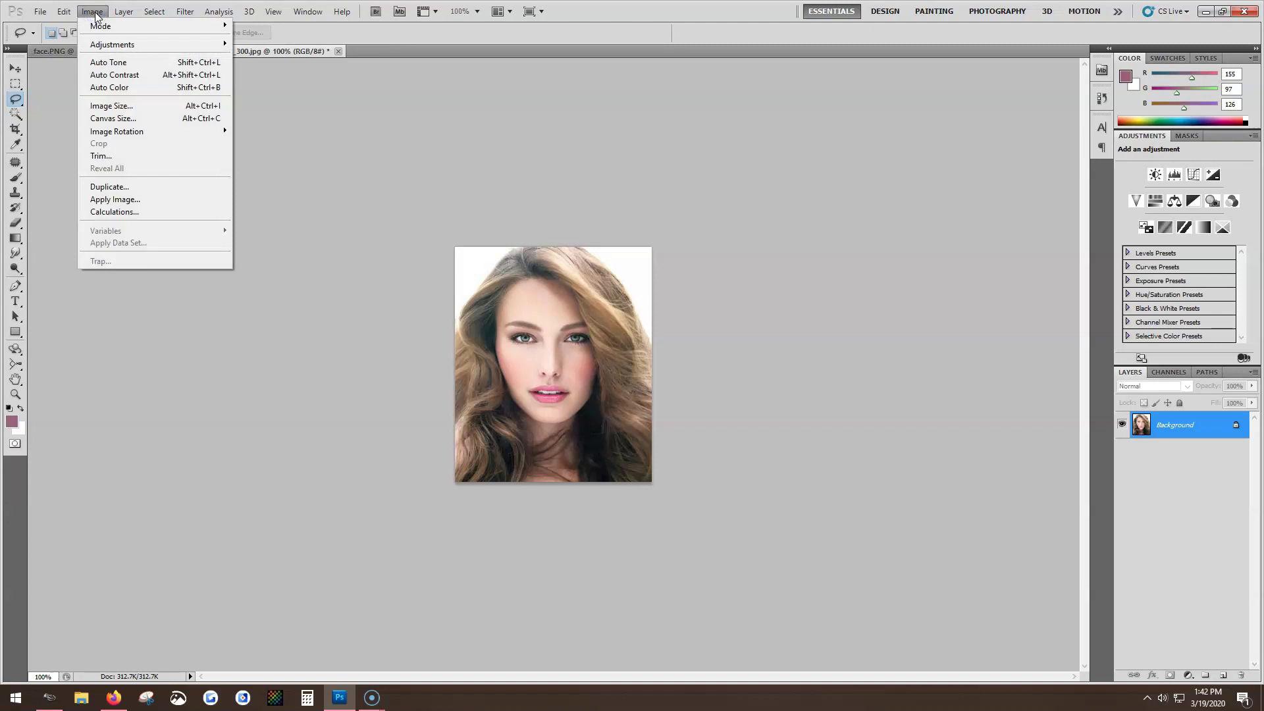
mouse_move(63, 11)
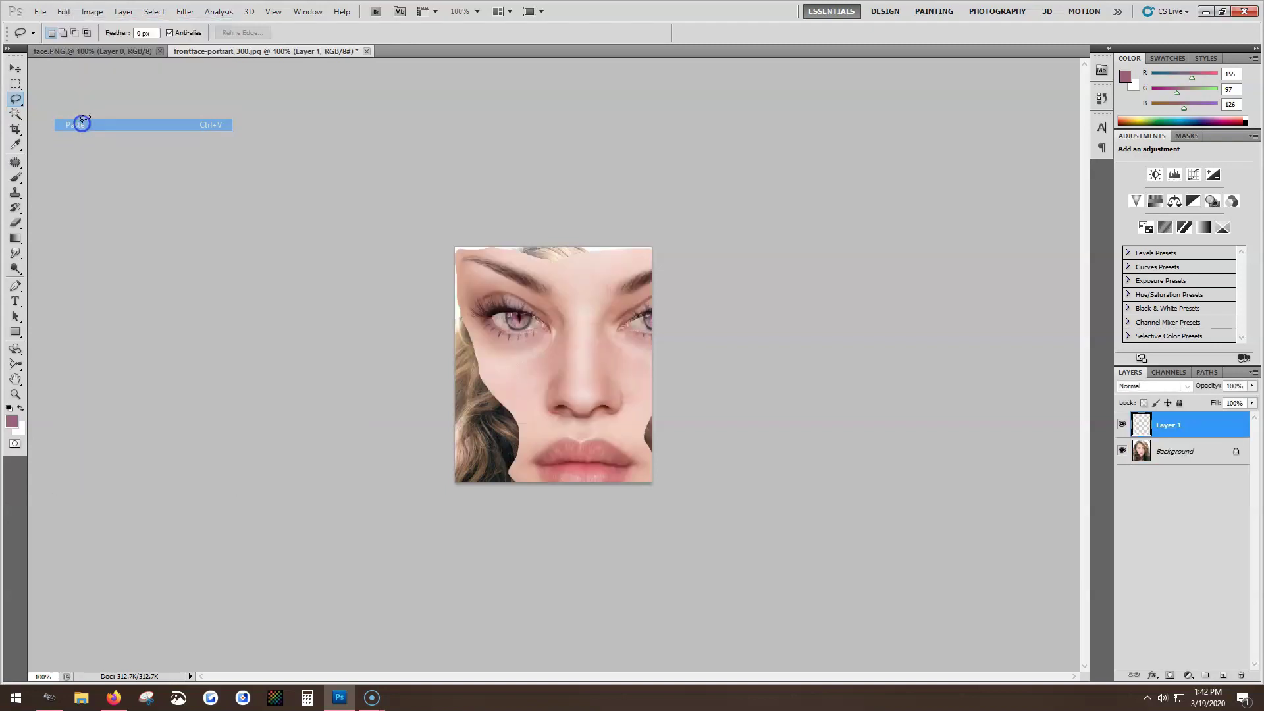
left_click(82, 124)
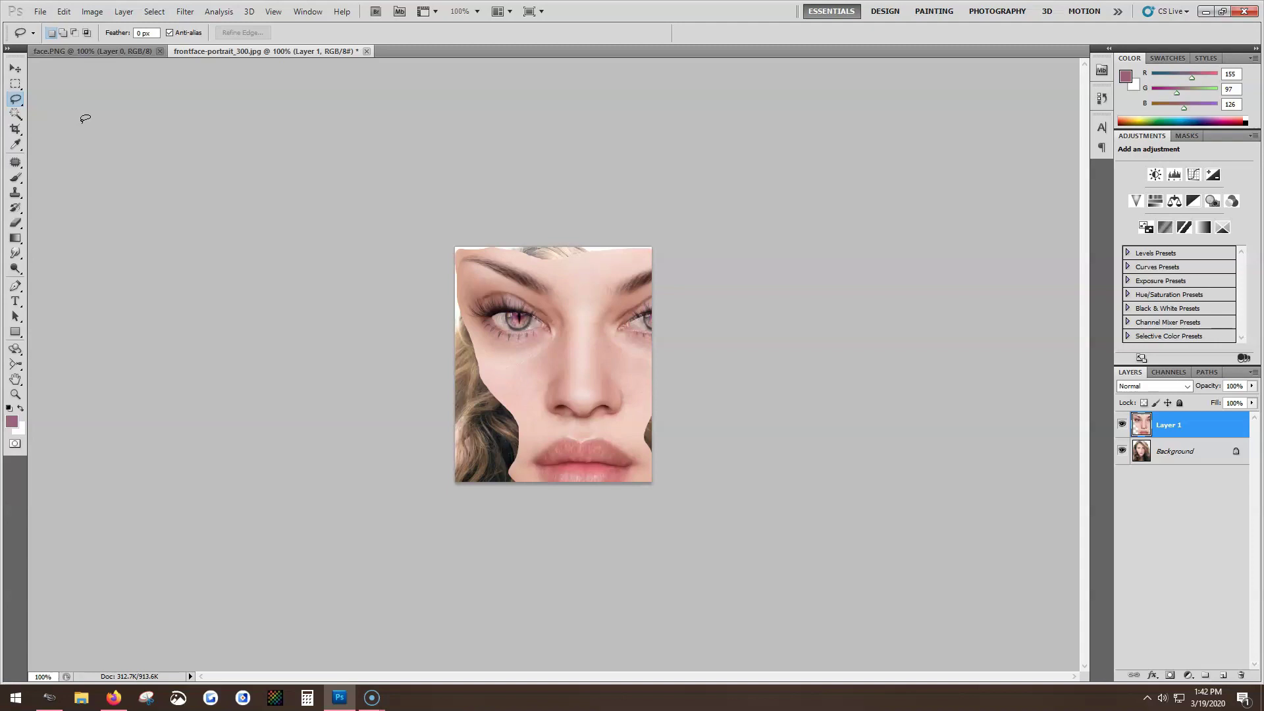
Scale the pasted face to about two-thirds size, set its opacity to 63%, and commit
key("ctrl+t")
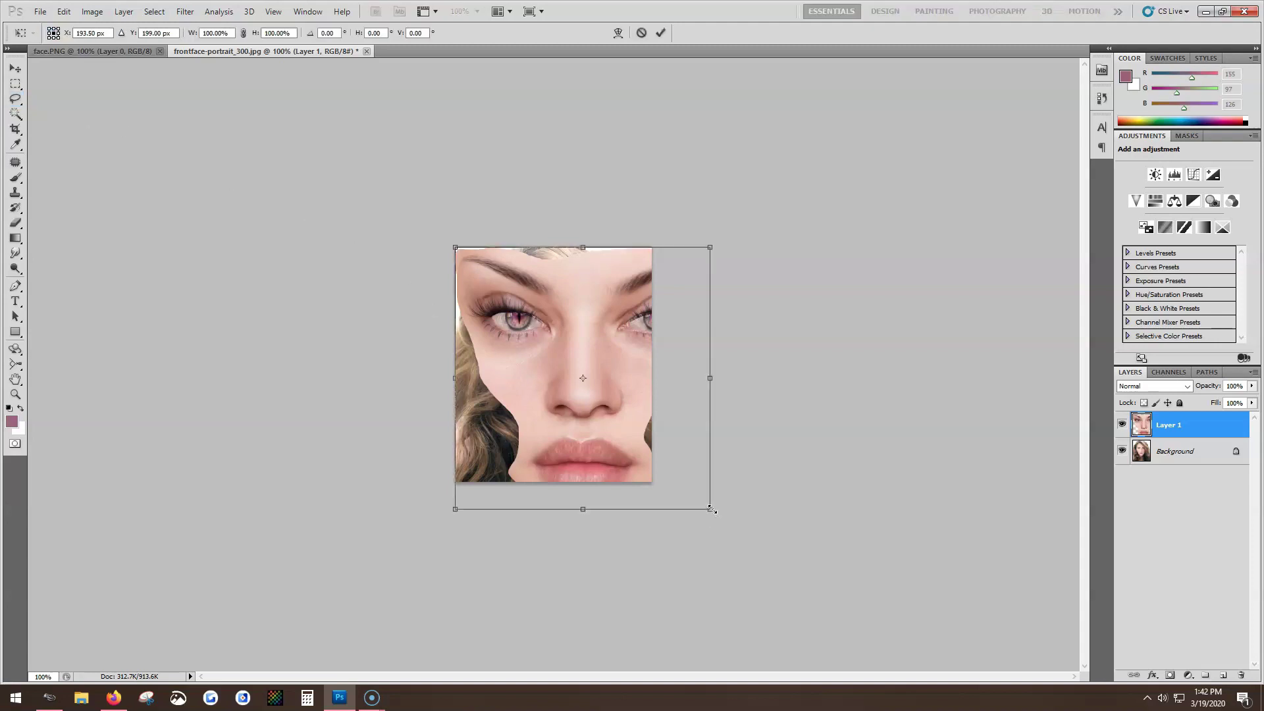
left_click_drag(710, 509, 556, 339)
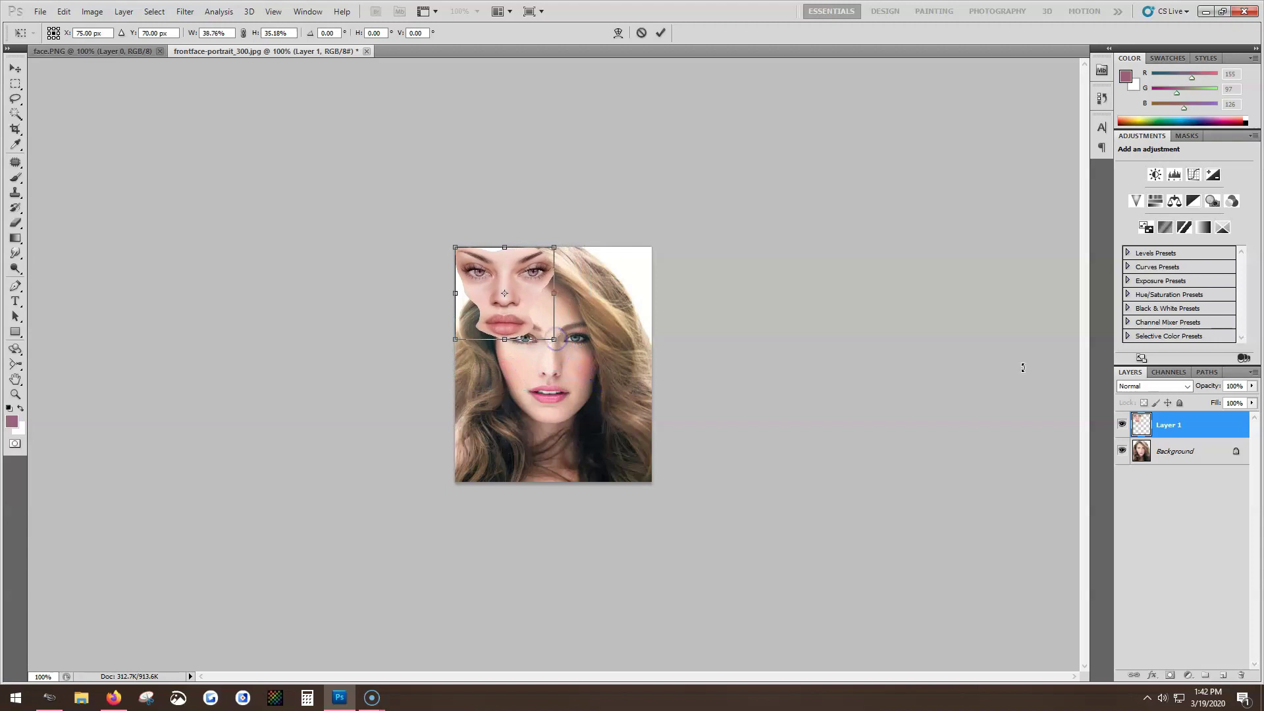
left_click(1252, 386)
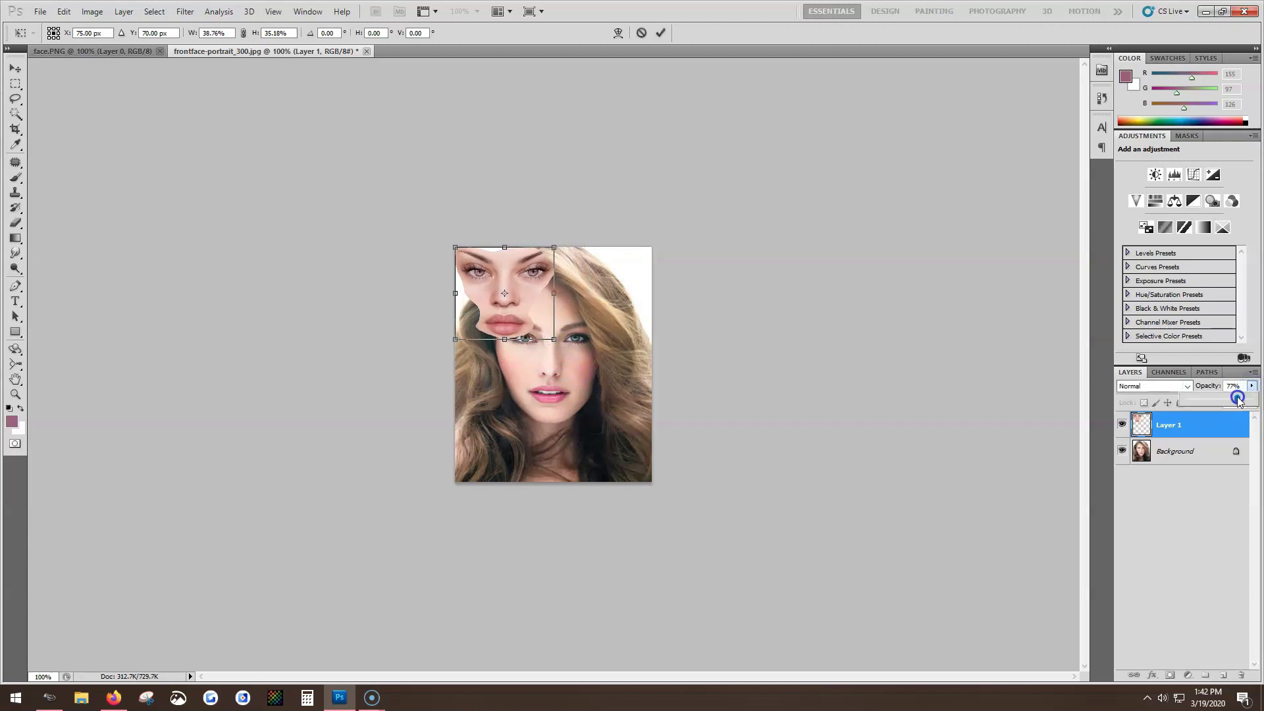
mouse_move(1251, 399)
left_mouse_down()
mouse_move(1212, 399)
mouse_move(1228, 397)
left_mouse_up()
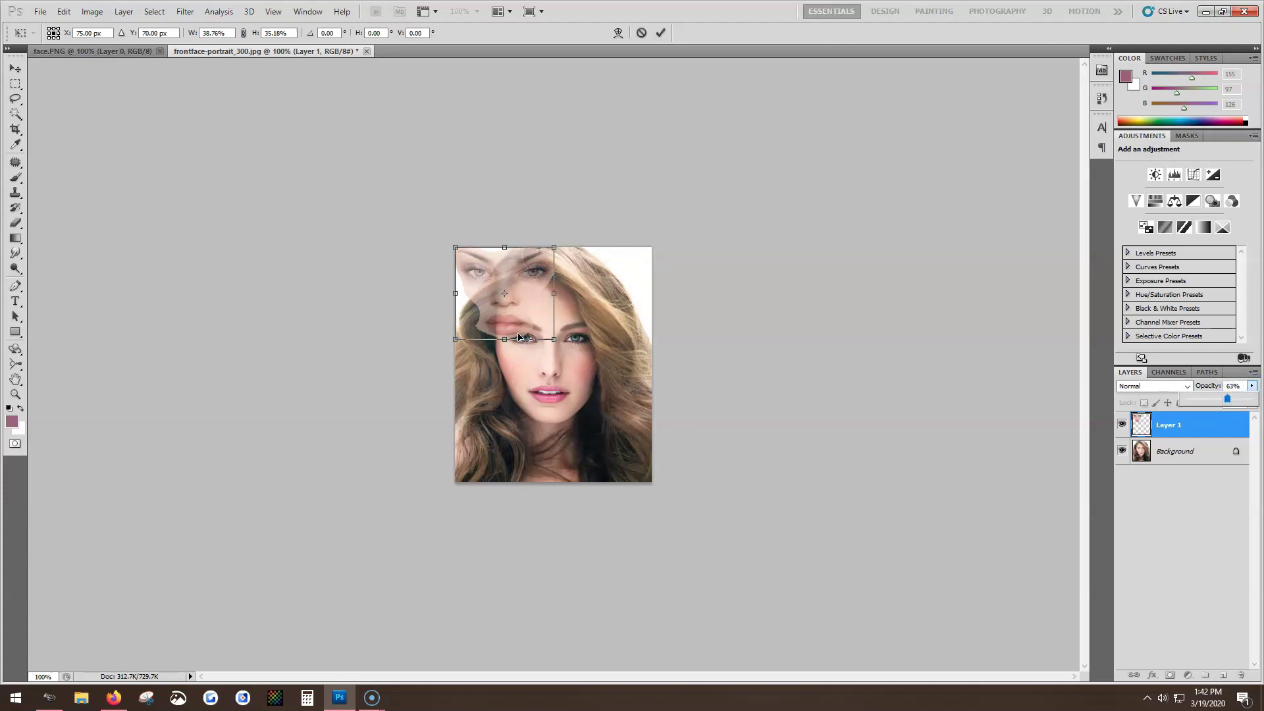
left_click(661, 32)
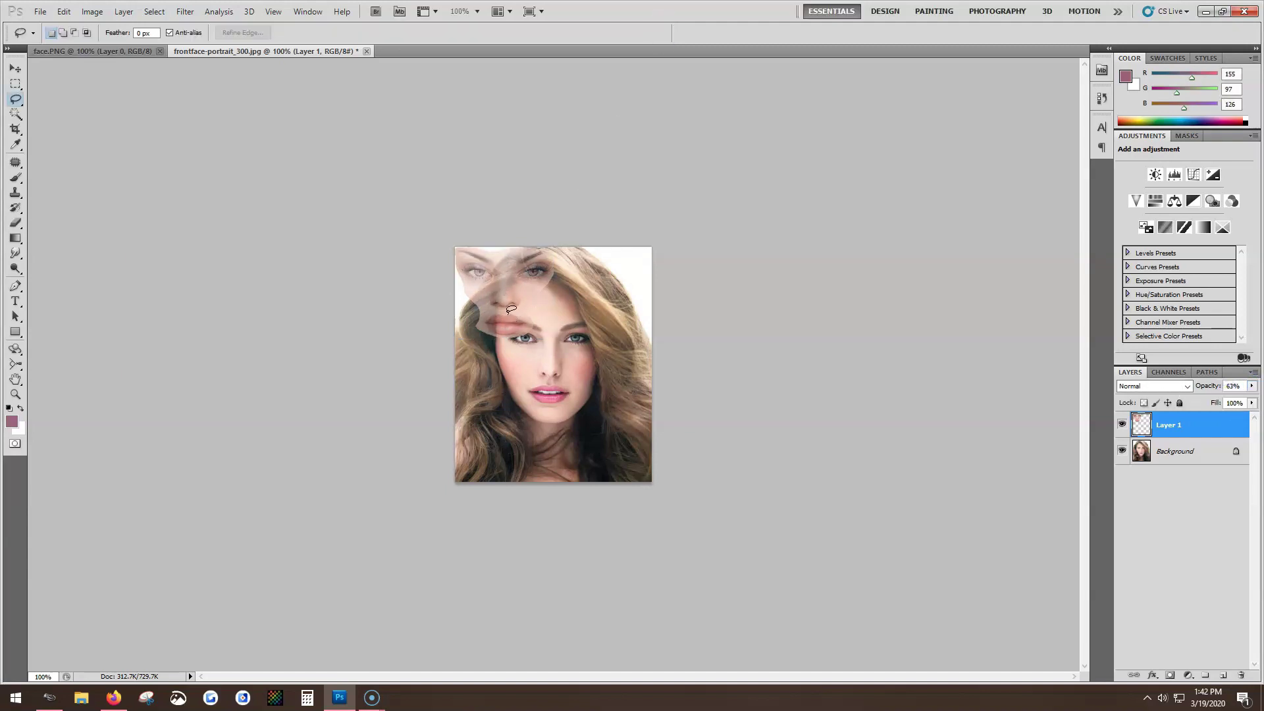
Drag Layer 1 over the model's face and reactivate Free Transform
key("v")
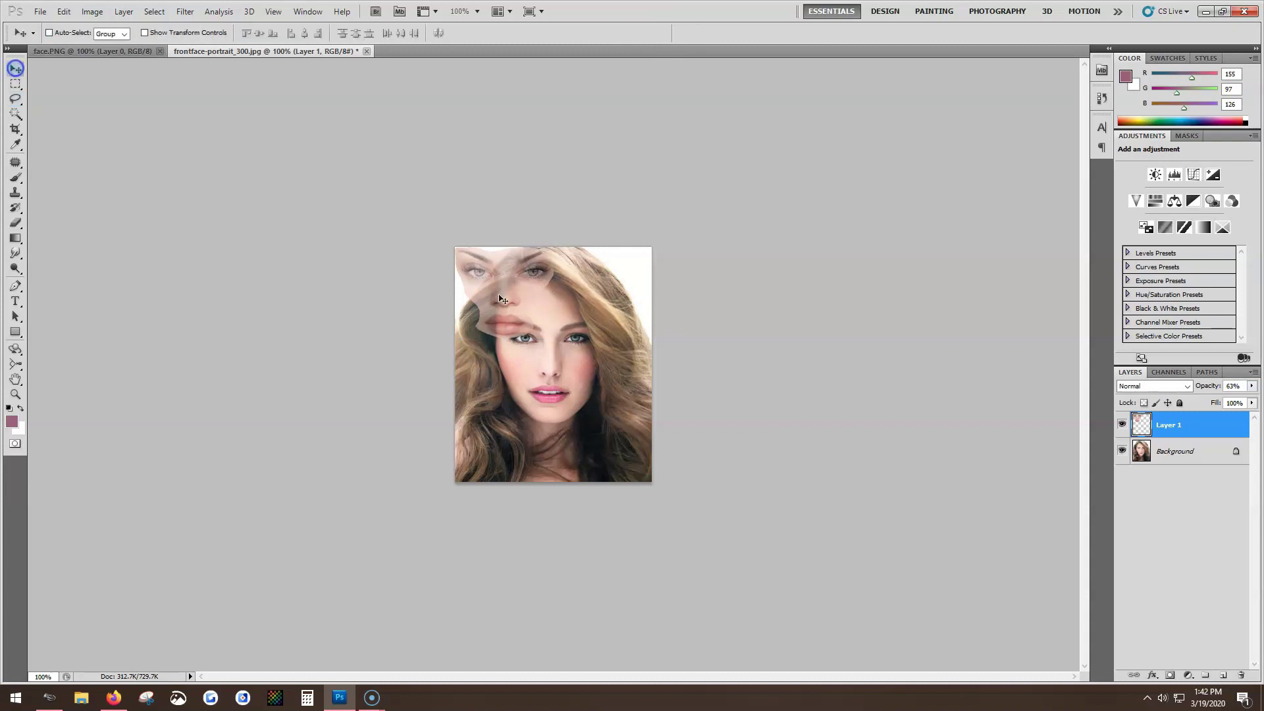
left_click_drag(511, 300, 555, 365)
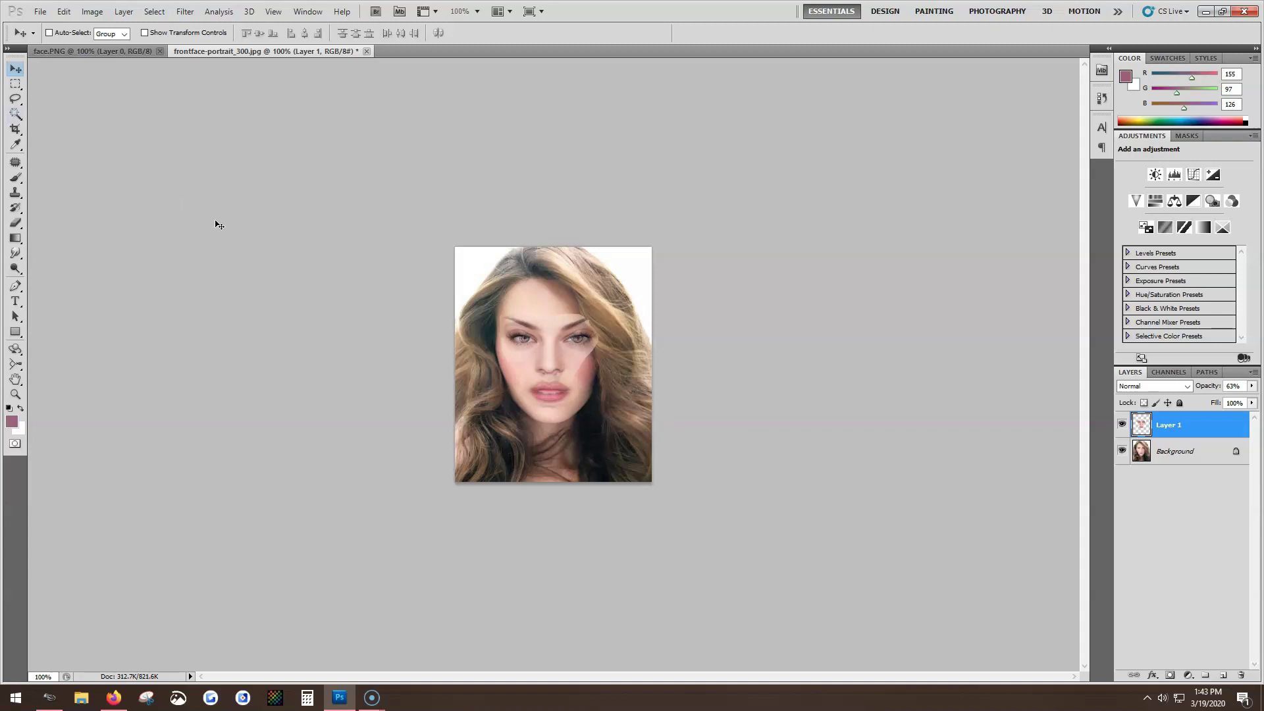
key("ctrl+t")
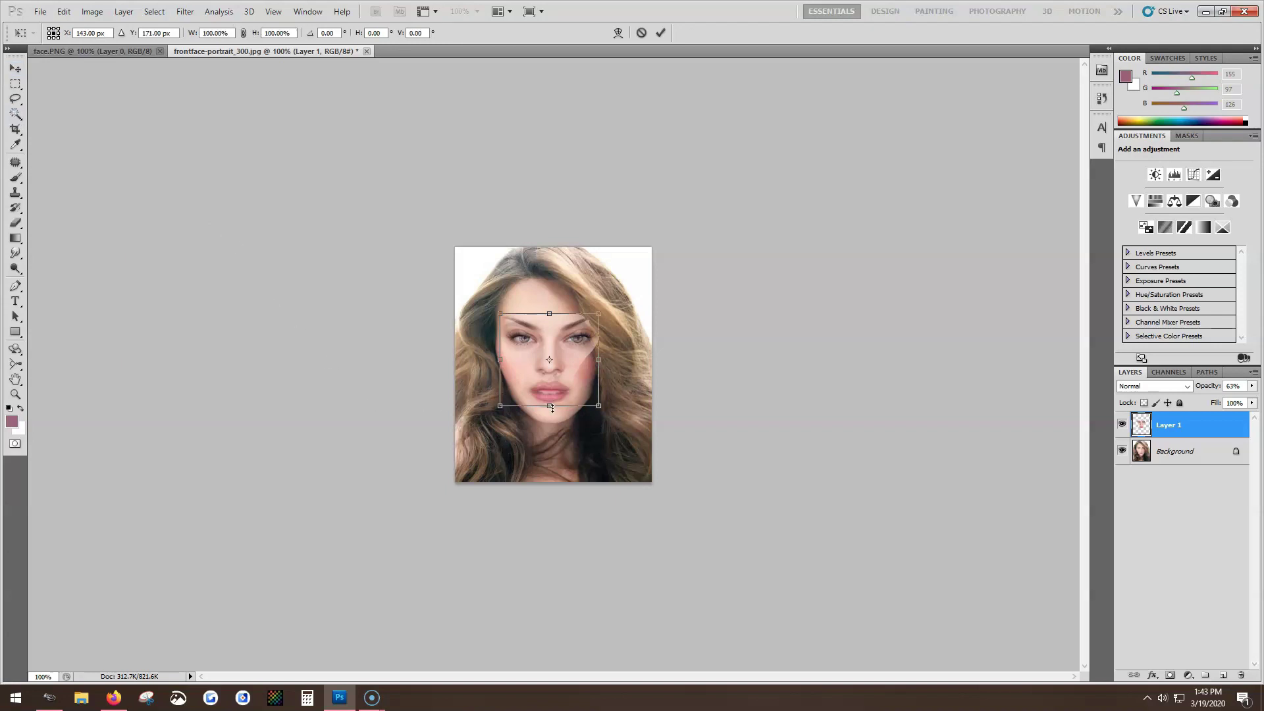
Resize the pasted face to W 92% and H 105.71%, then commit the transform
left_click_drag(548, 406, 544, 409)
left_click_drag(598, 363, 594, 364)
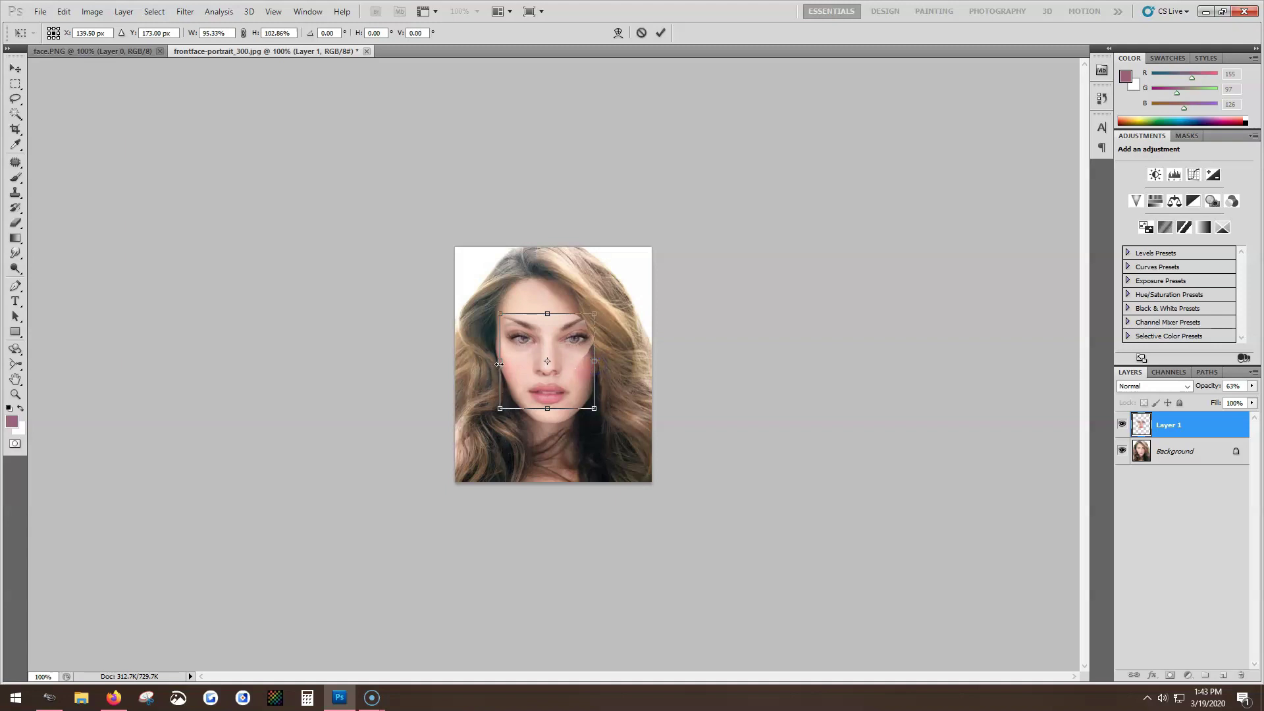
left_click_drag(499, 364, 501, 363)
left_click_drag(501, 363, 501, 364)
left_click_drag(501, 363, 503, 363)
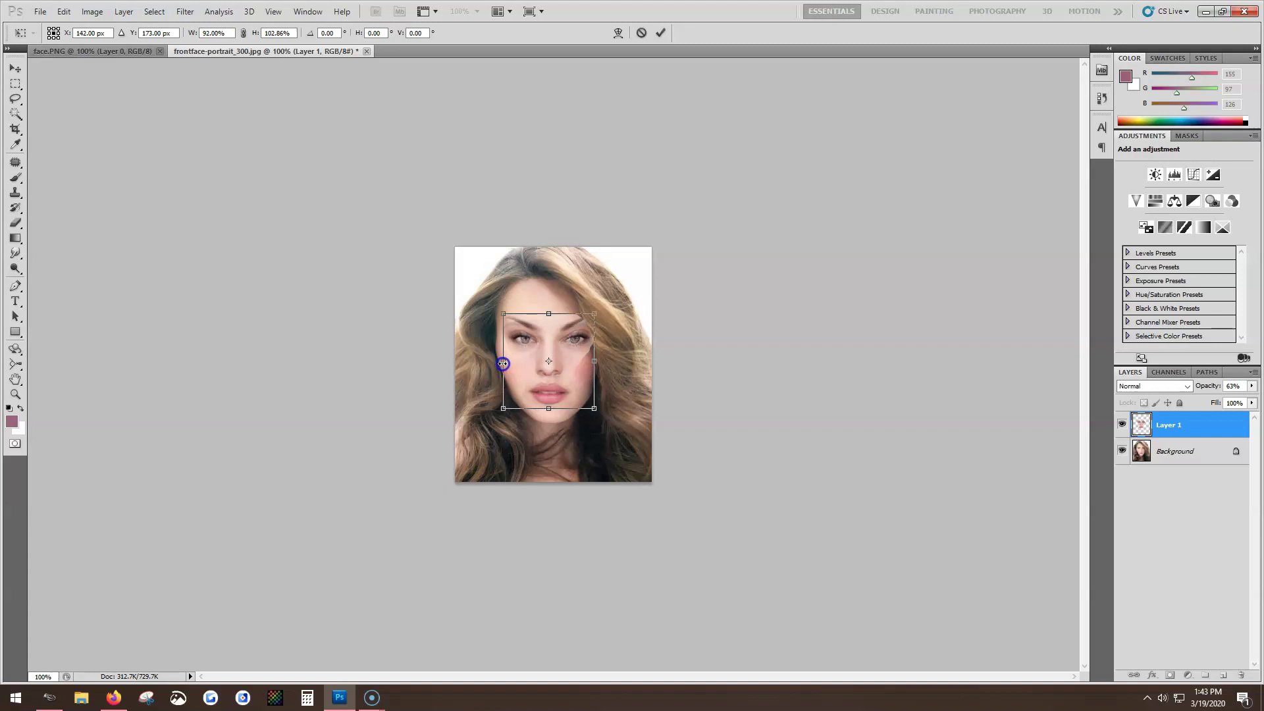
left_click_drag(502, 364, 502, 362)
left_click_drag(549, 409, 547, 412)
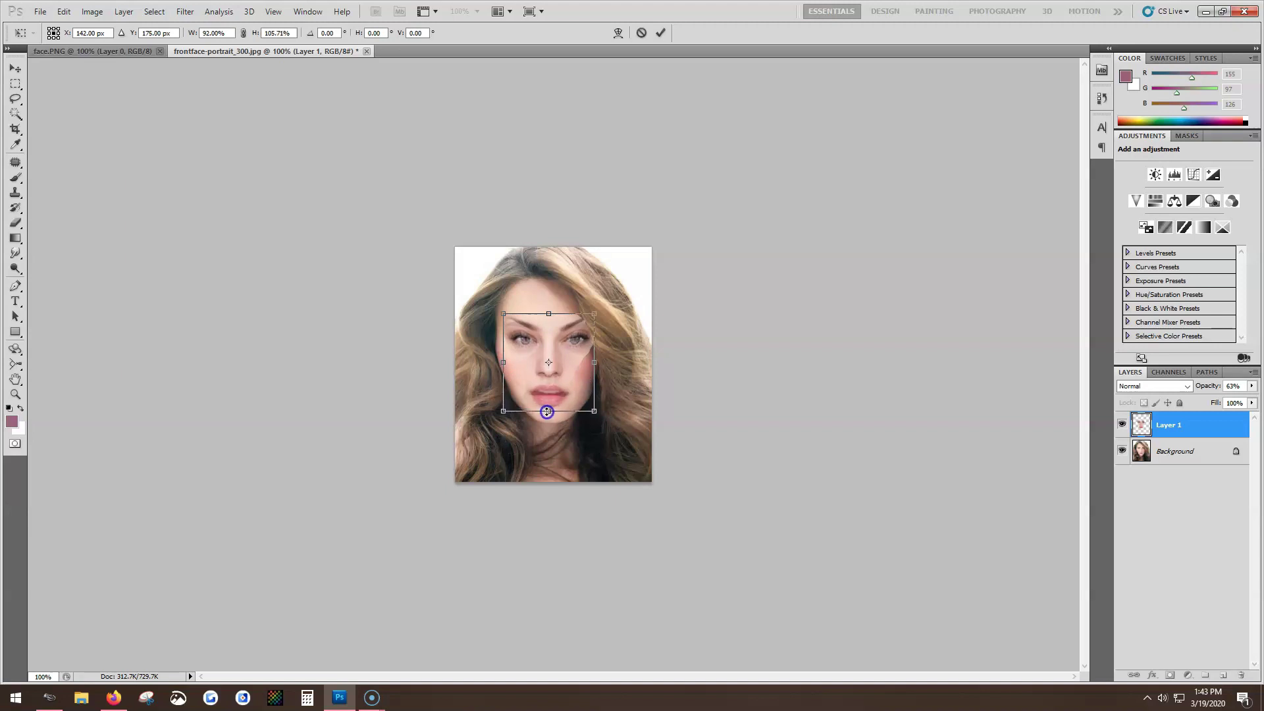
left_click_drag(547, 412, 547, 411)
left_click(656, 35)
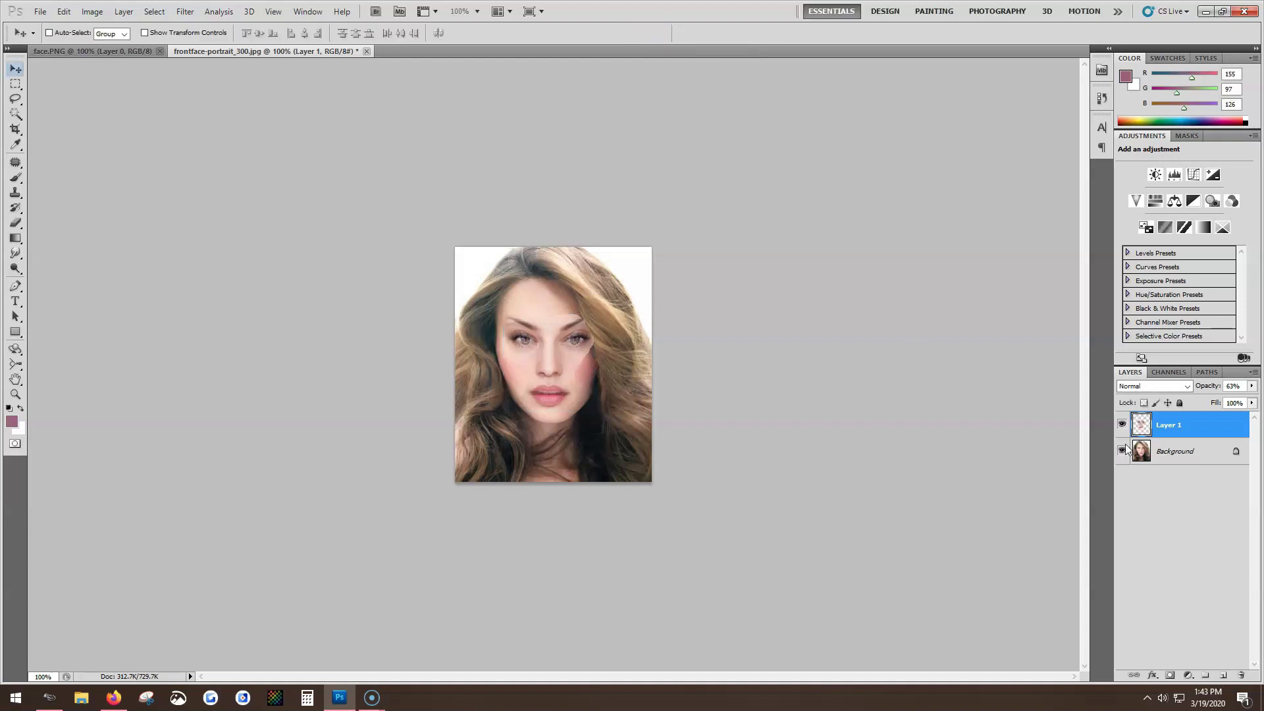
Duplicate the Background layer as Background copy and hide the original Background
right_click(1180, 461)
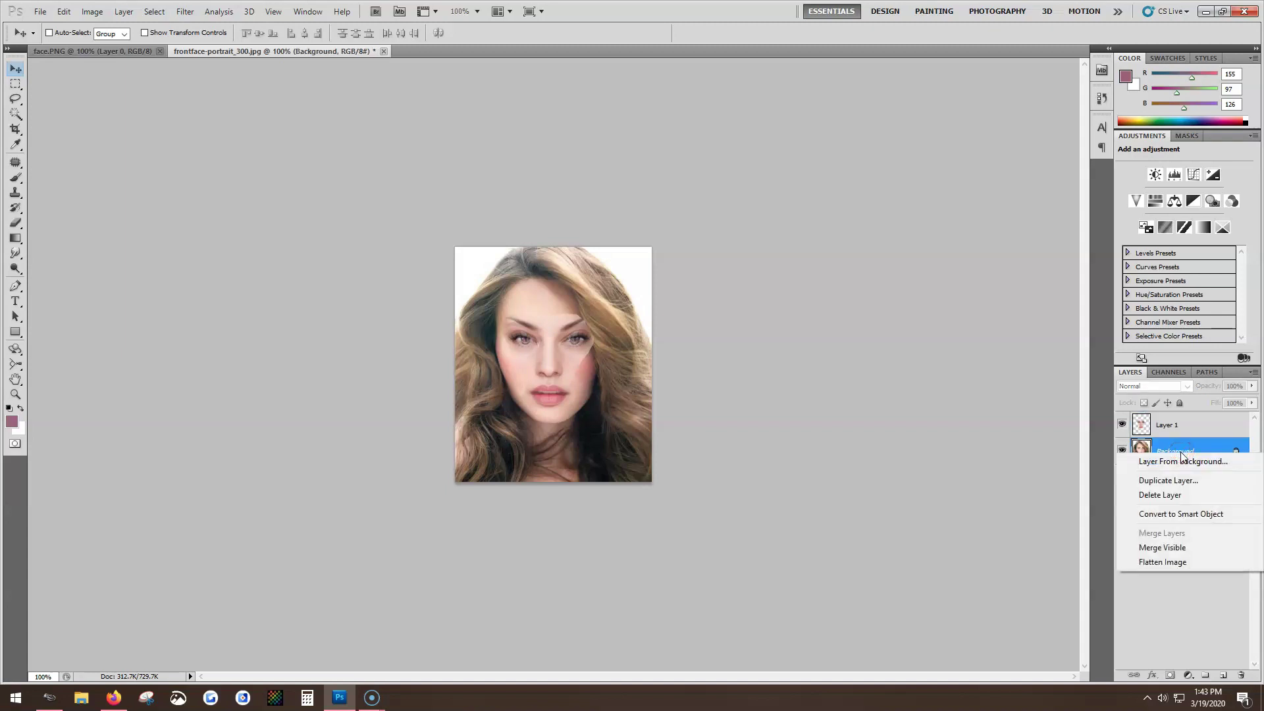
left_click(1170, 481)
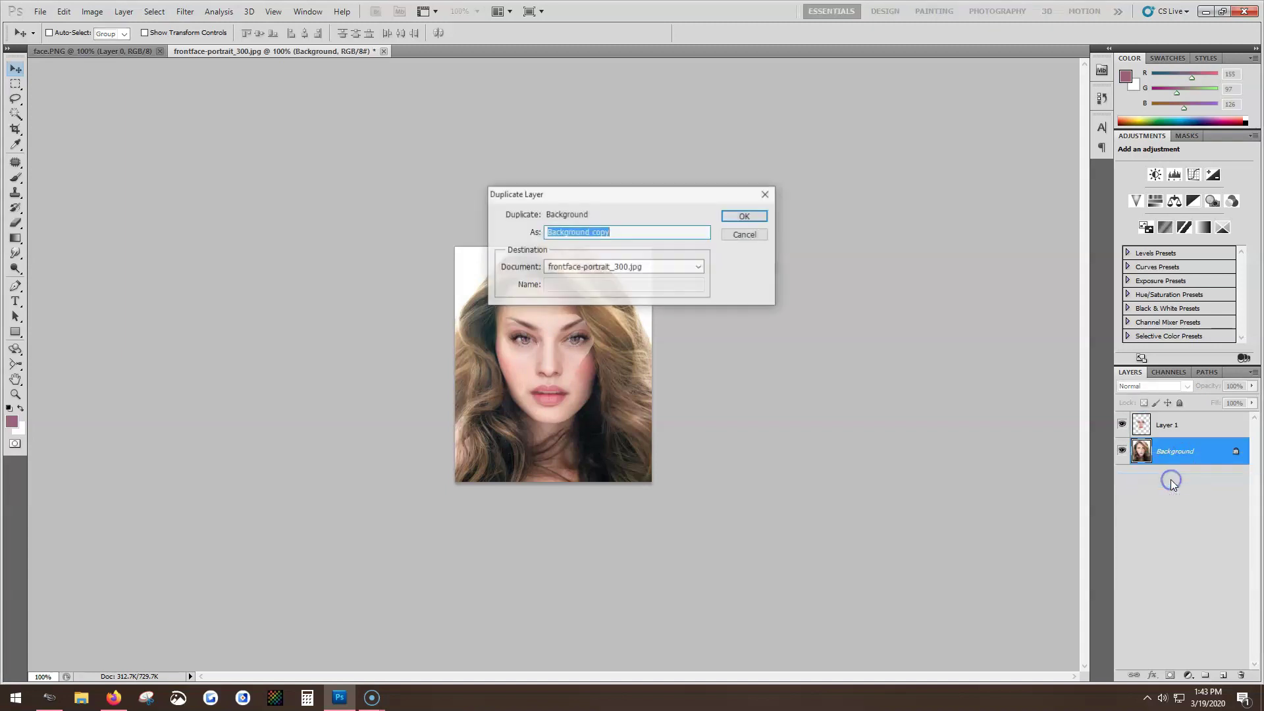
left_click(749, 215)
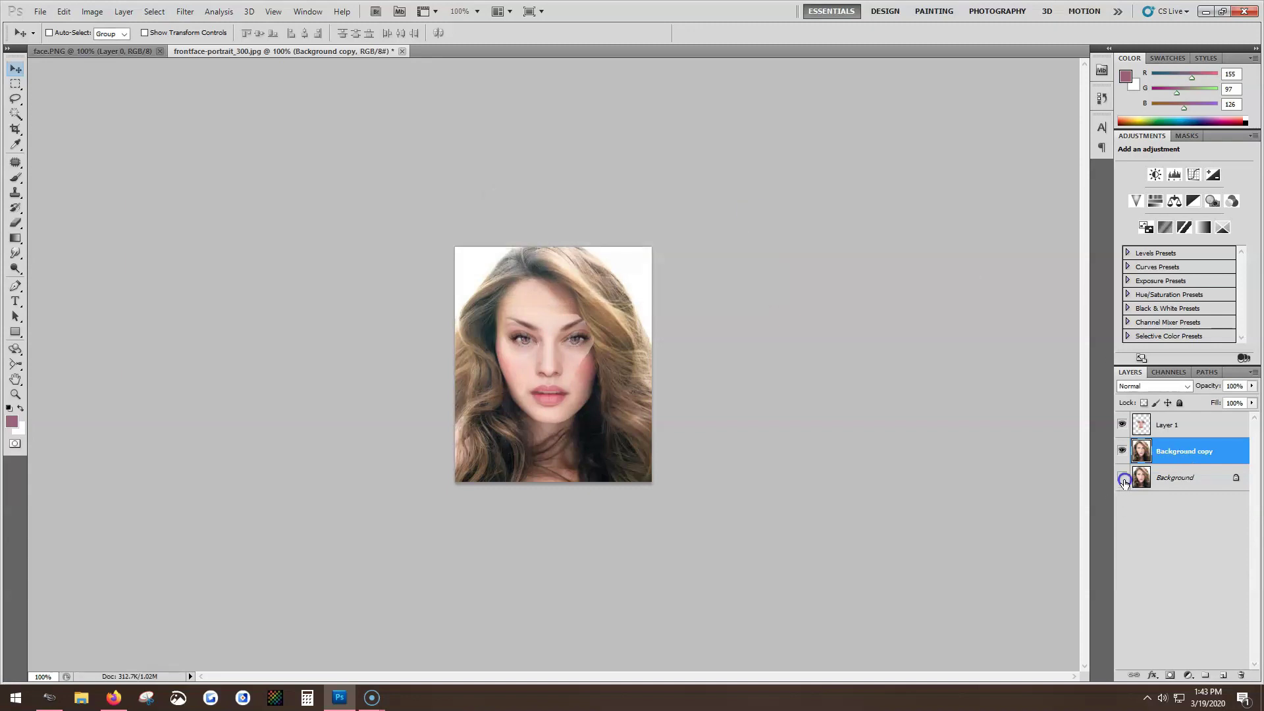
left_click(1122, 477)
Raise Layer 1's opacity back to 100%
left_click(1252, 387)
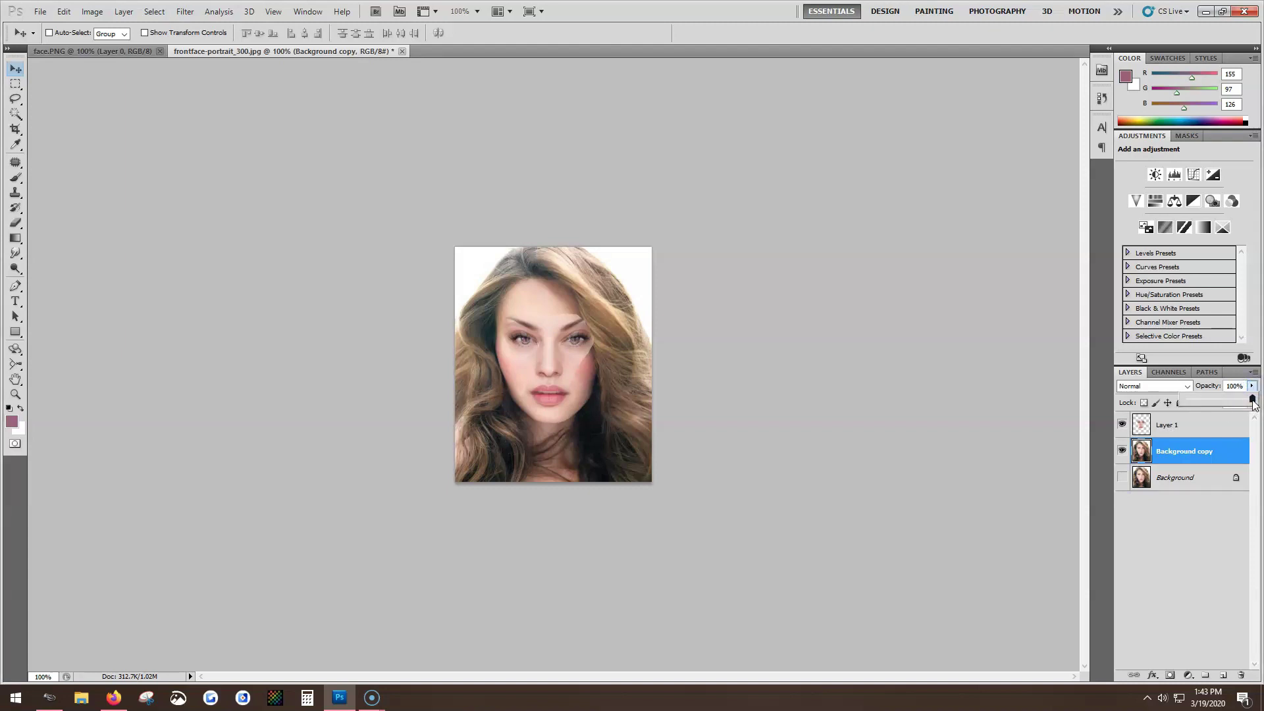
left_click(1184, 424)
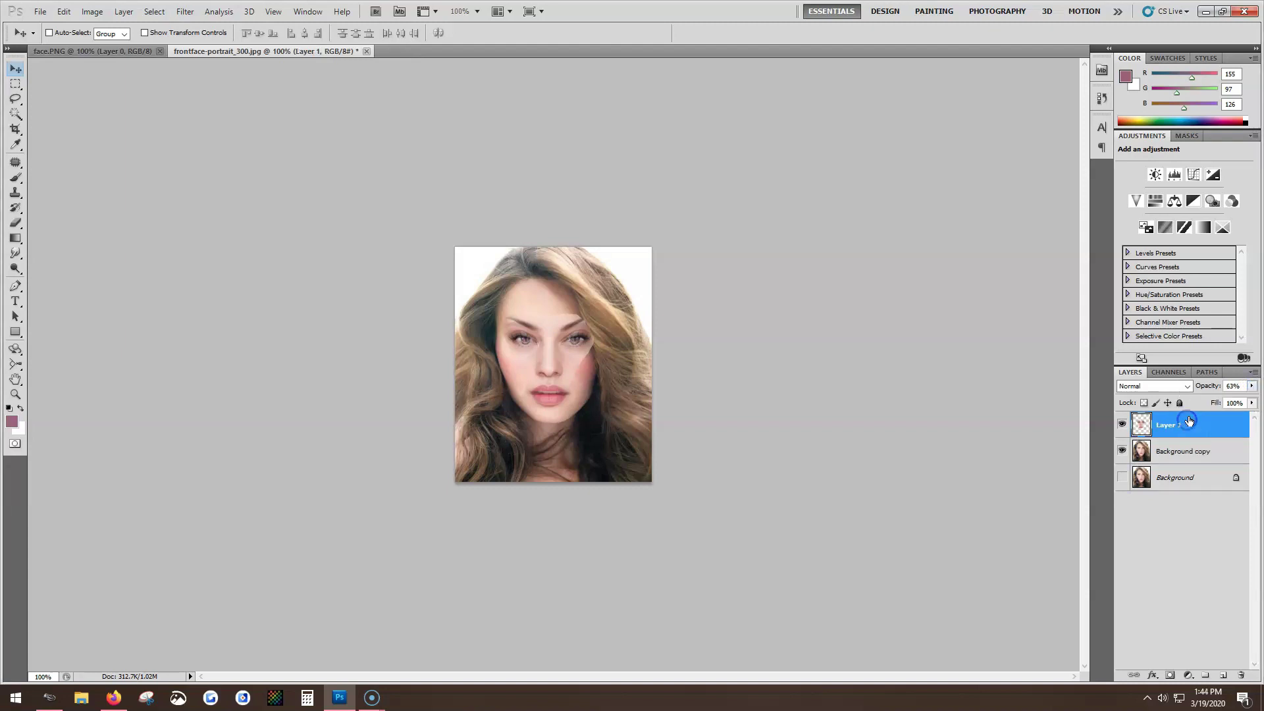
left_click(1251, 387)
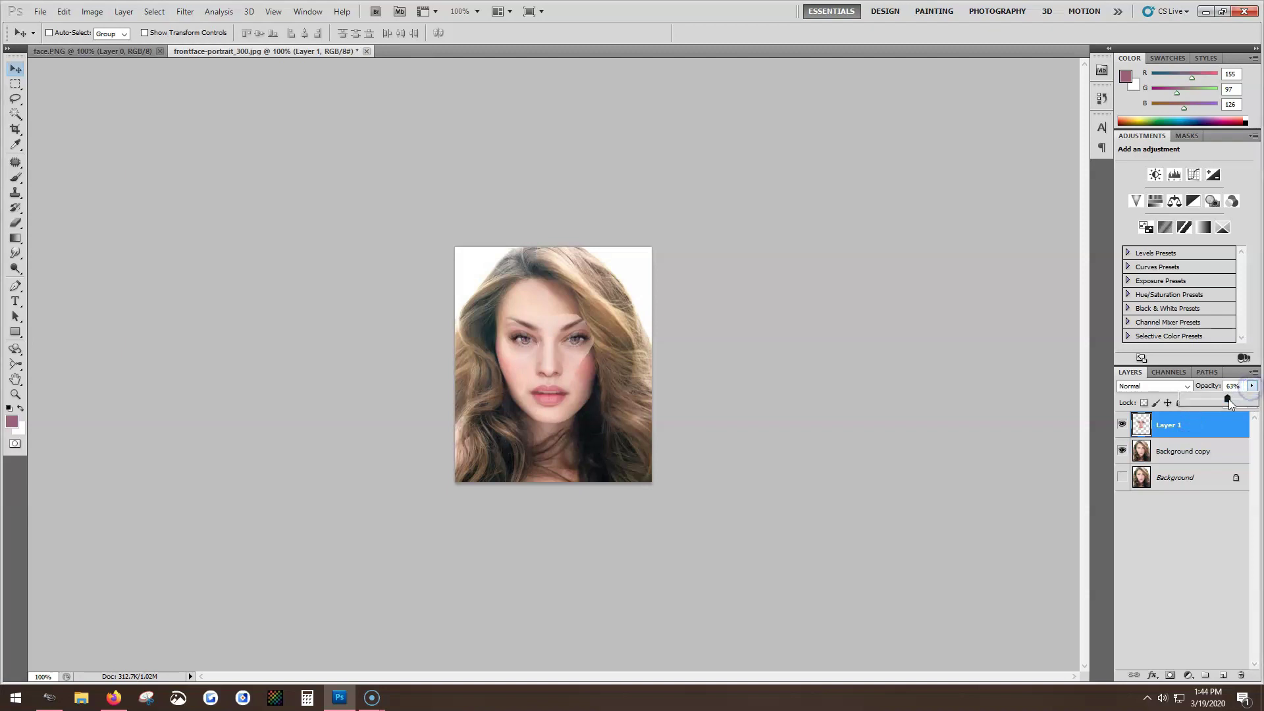
left_click_drag(1233, 403, 1253, 402)
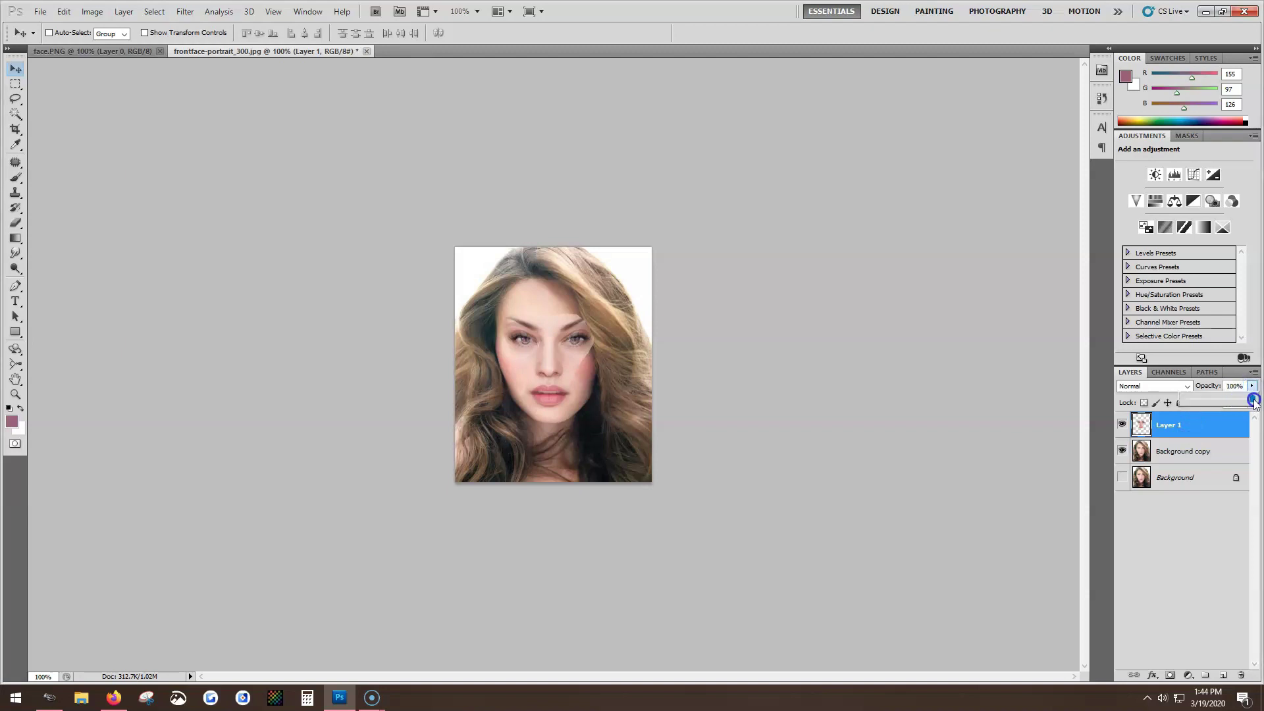
Duplicate Layer 1 as Layer 1 copy and hide the copy
right_click(1168, 431)
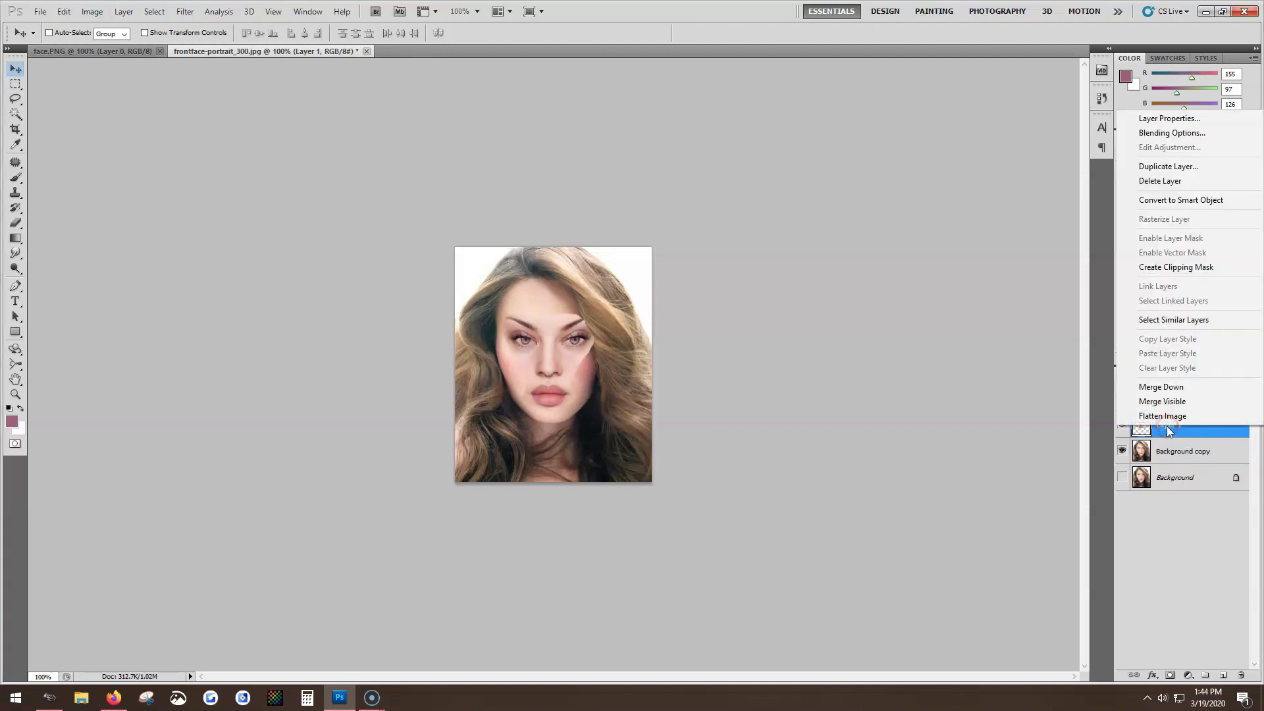
left_click(1167, 167)
left_click(736, 215)
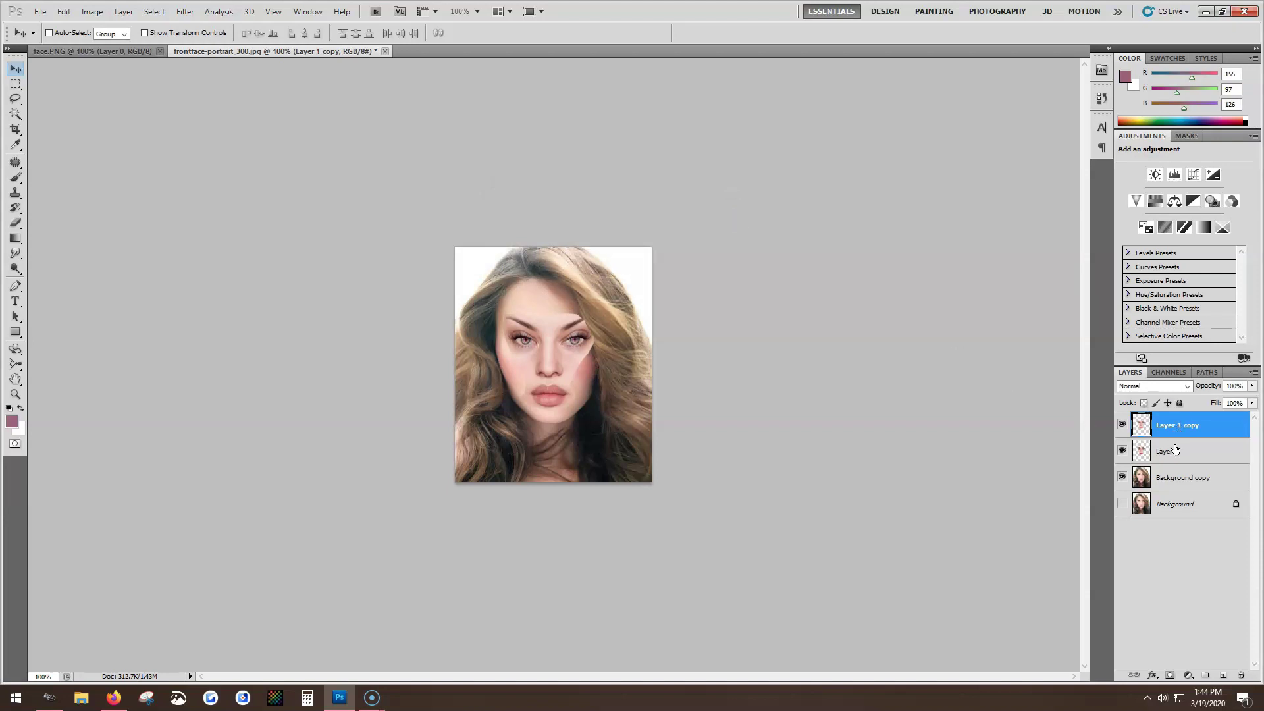
left_click(1122, 425)
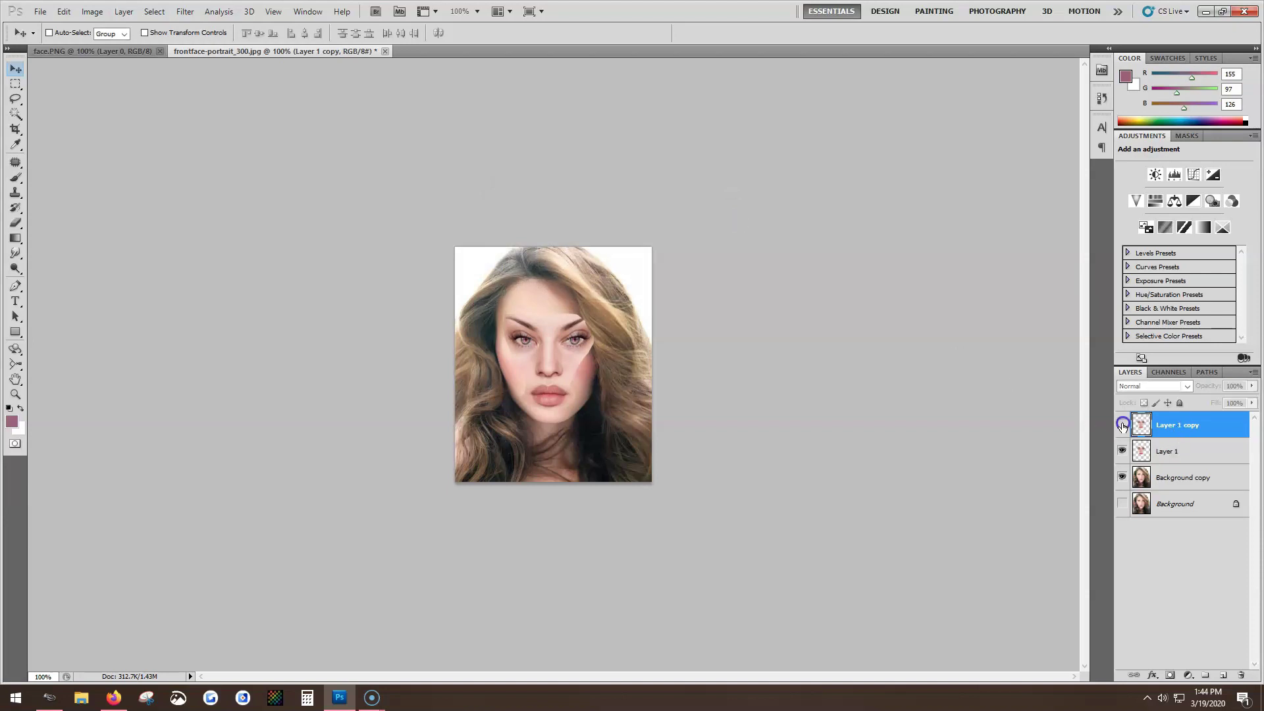
Load Layer 1's outline as a selection, contract it by 5 pixels, and select Background copy
left_click(1138, 452, "shift")
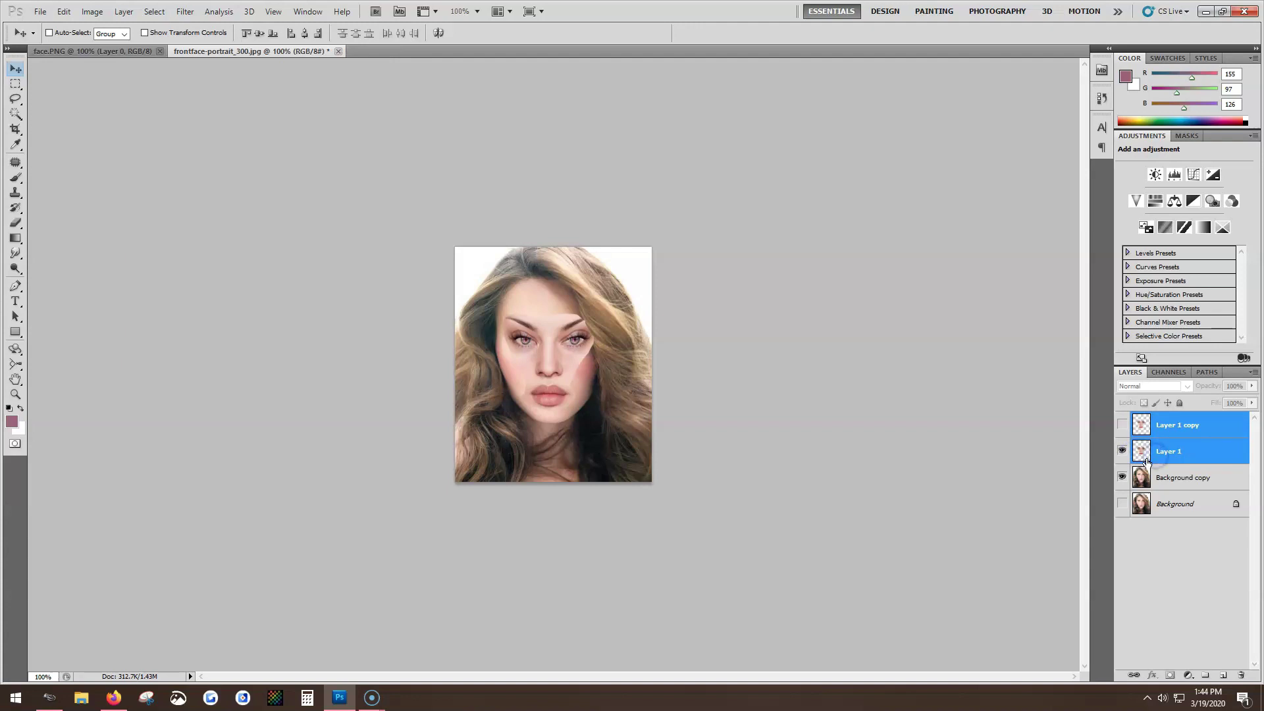
left_click(1143, 458, "ctrl")
left_click(147, 12)
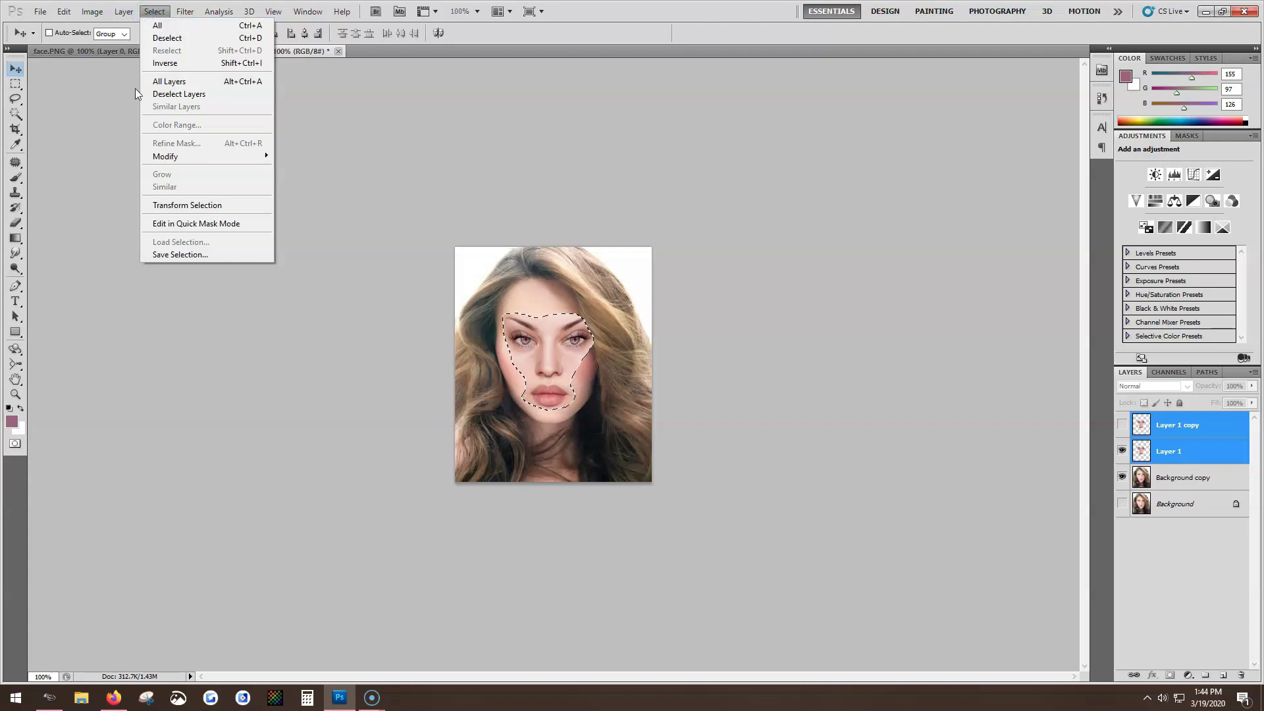
mouse_move(152, 158)
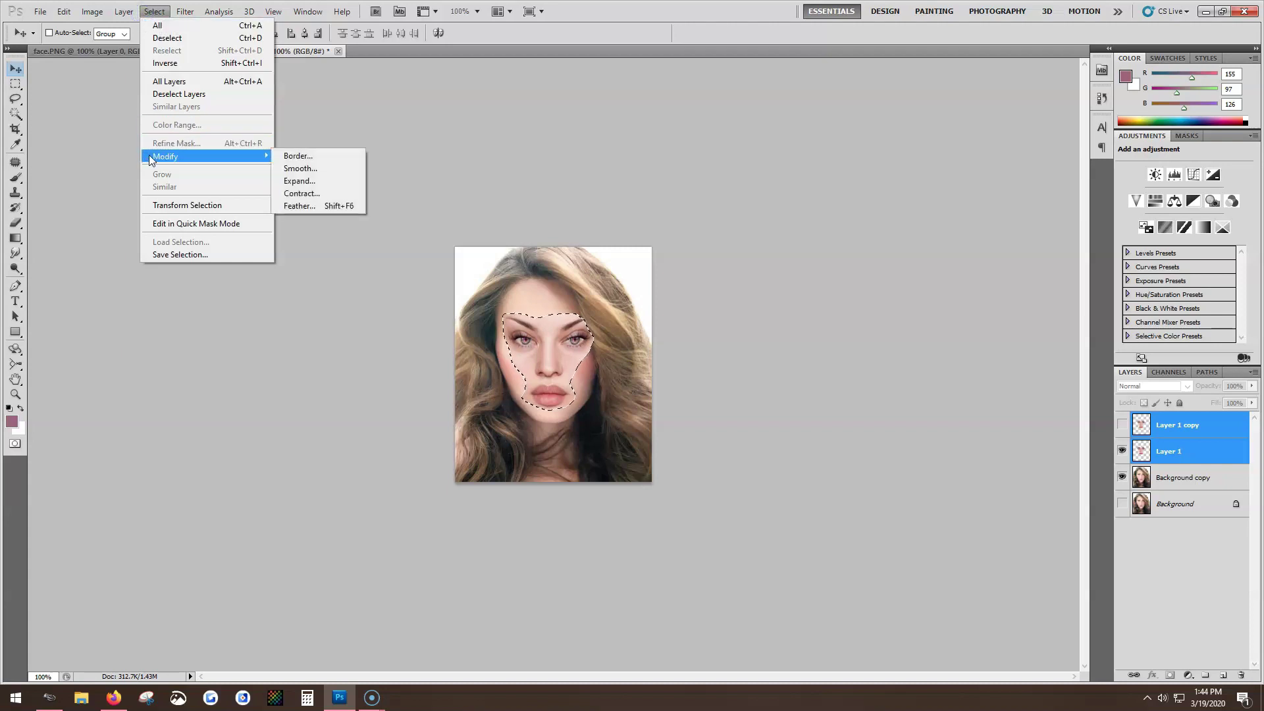
left_click(293, 193)
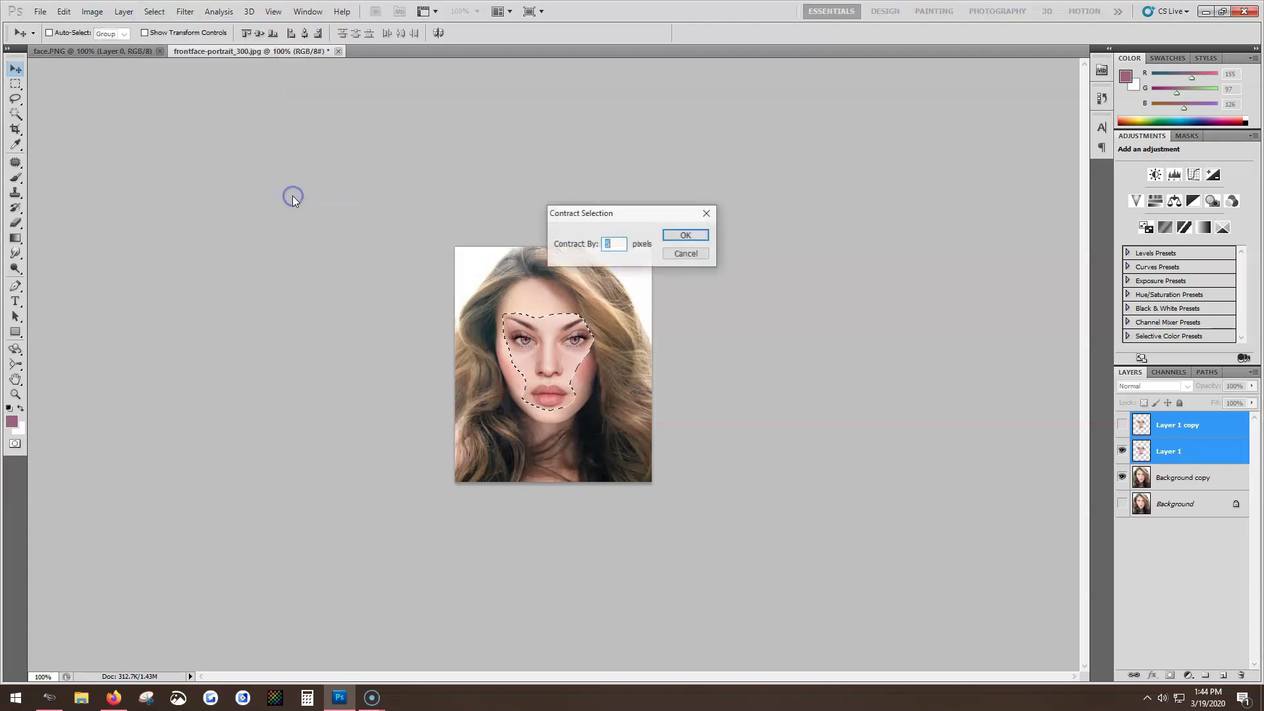
left_click(686, 235)
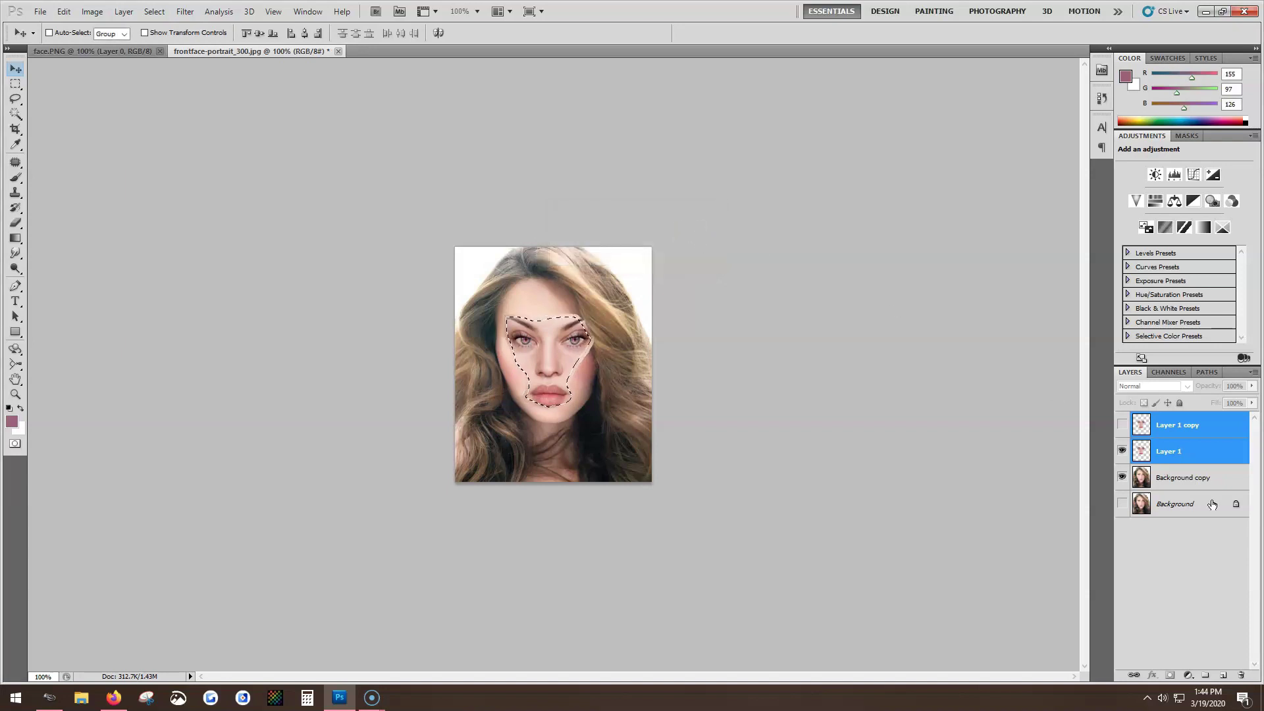
left_click(1175, 483)
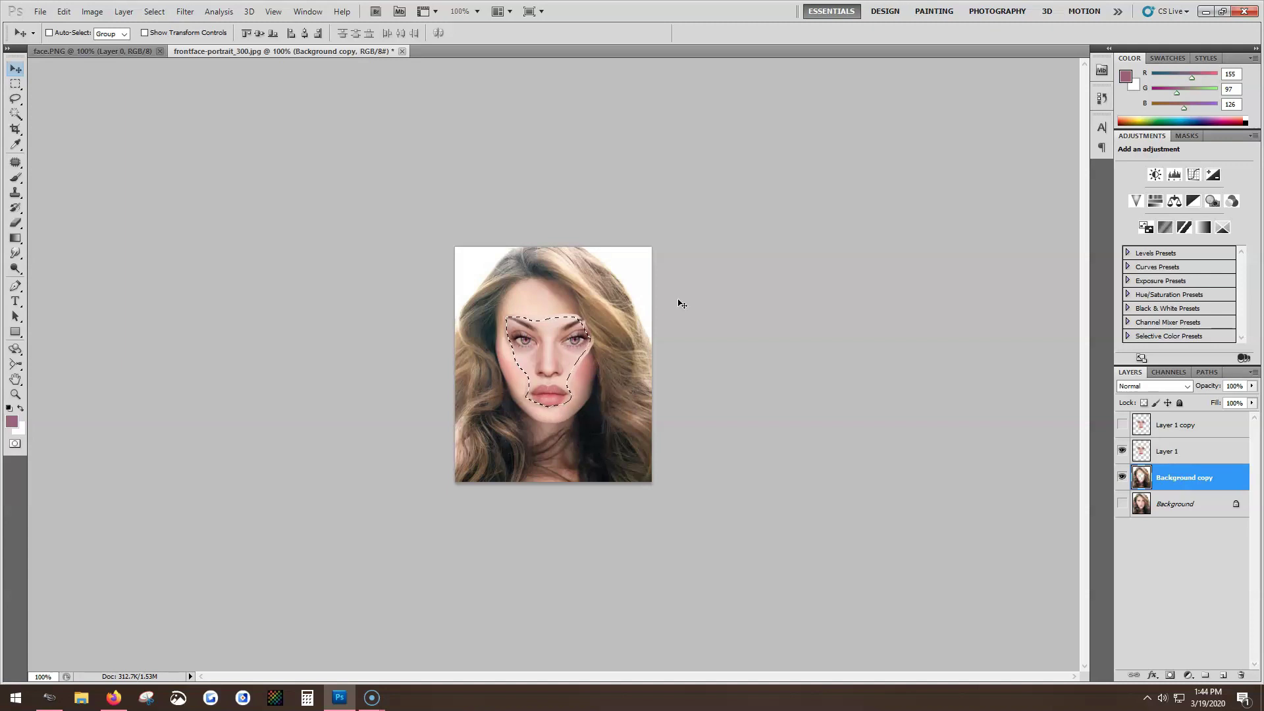
Deselect, then select Layer 1 together with Background copy
left_click(154, 12)
left_click(156, 38)
left_click(1164, 453, "shift")
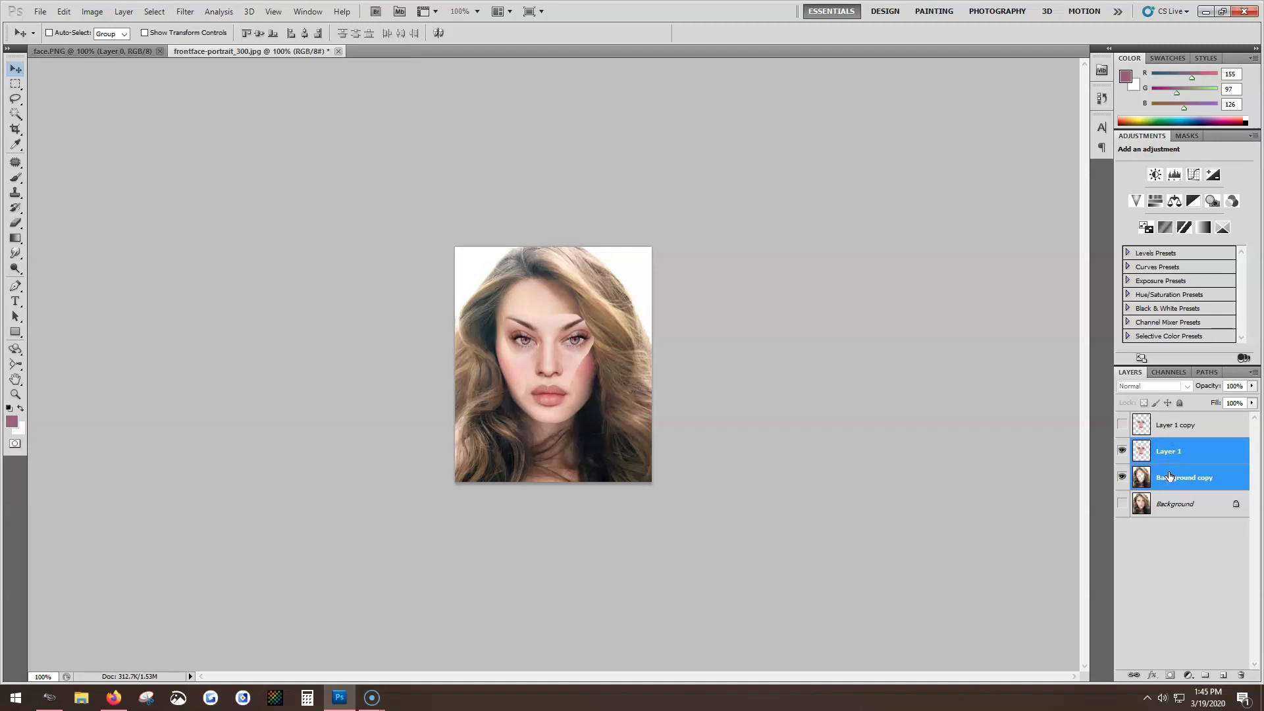
Auto-Blend the two layers using the Stack Images method
left_click(64, 12)
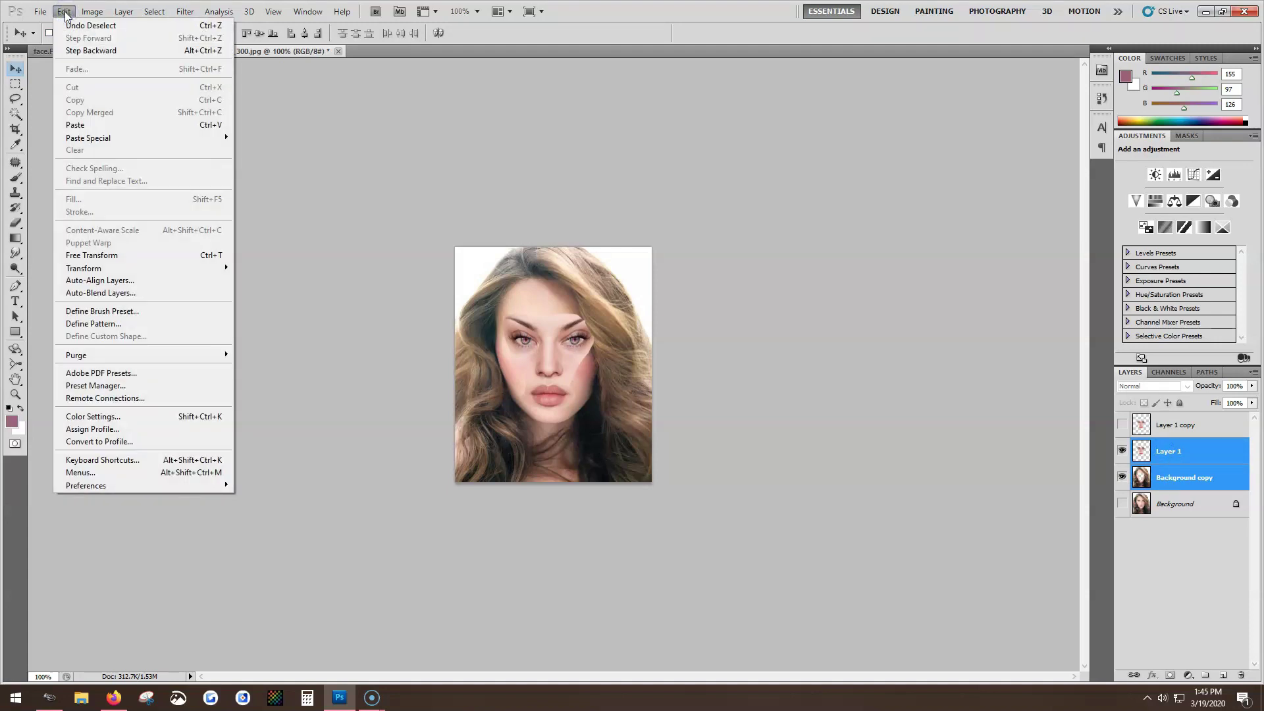
left_click(112, 300)
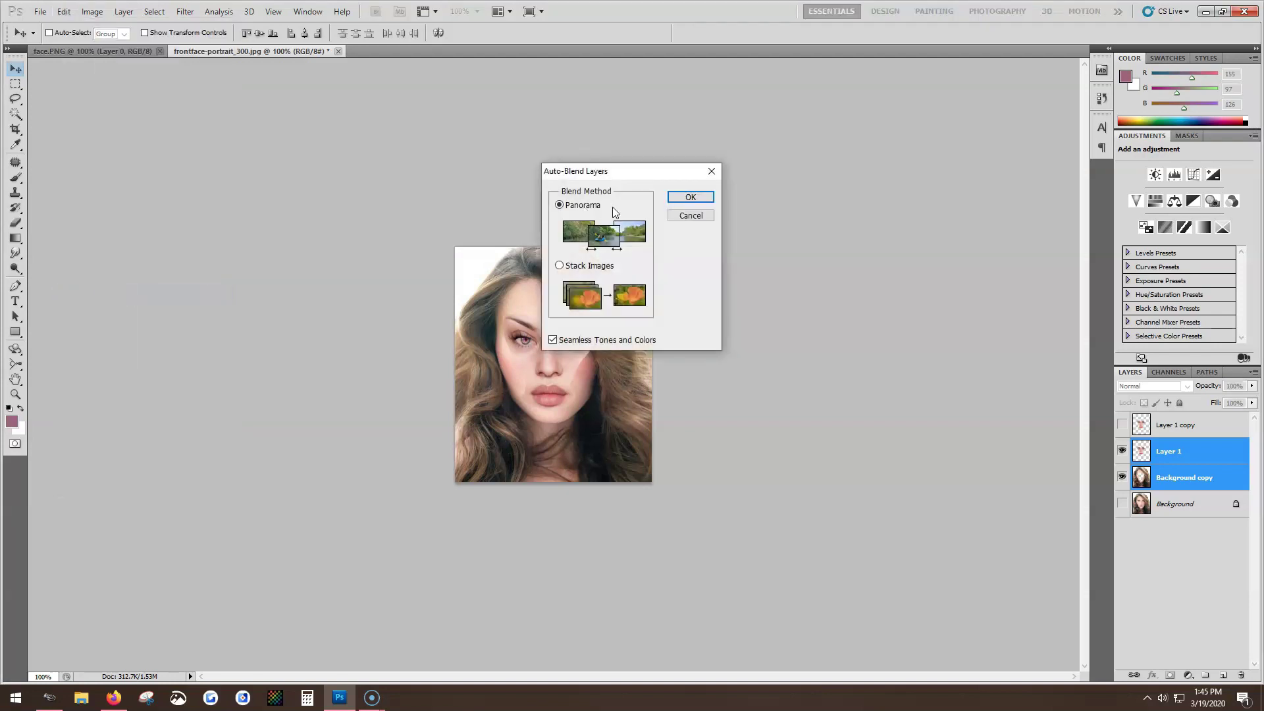
left_click(559, 265)
left_click(697, 196)
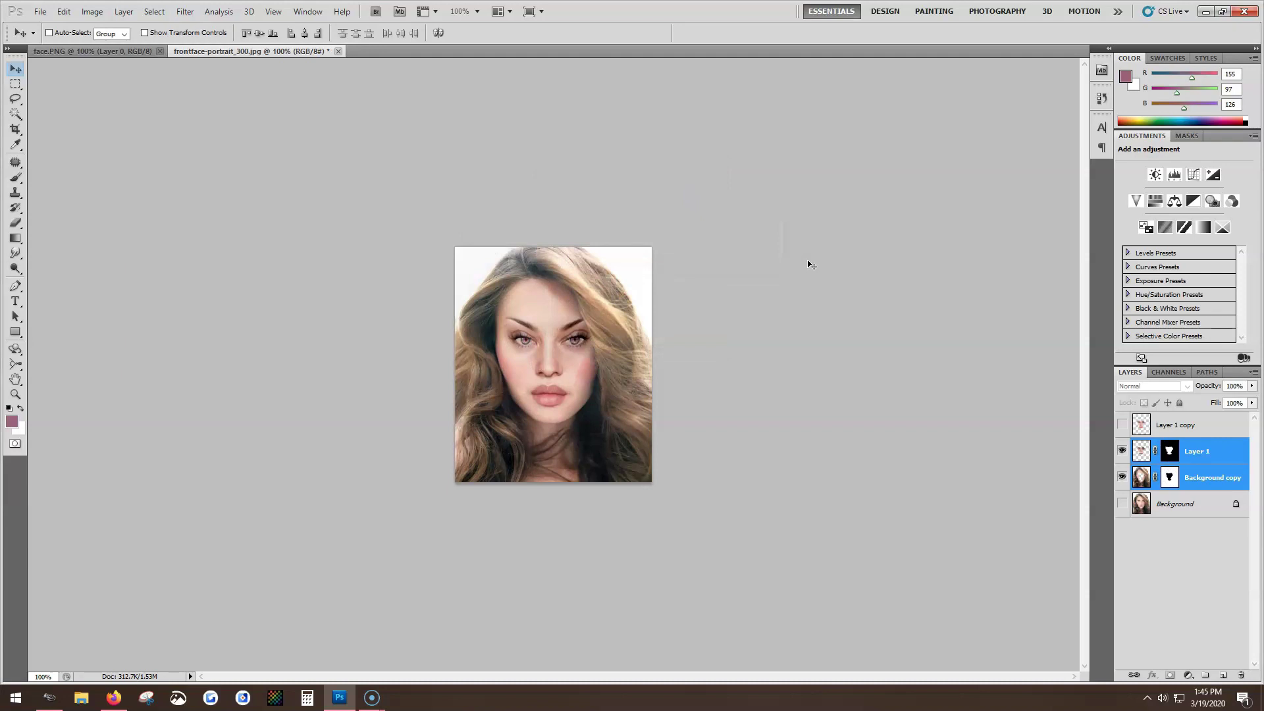